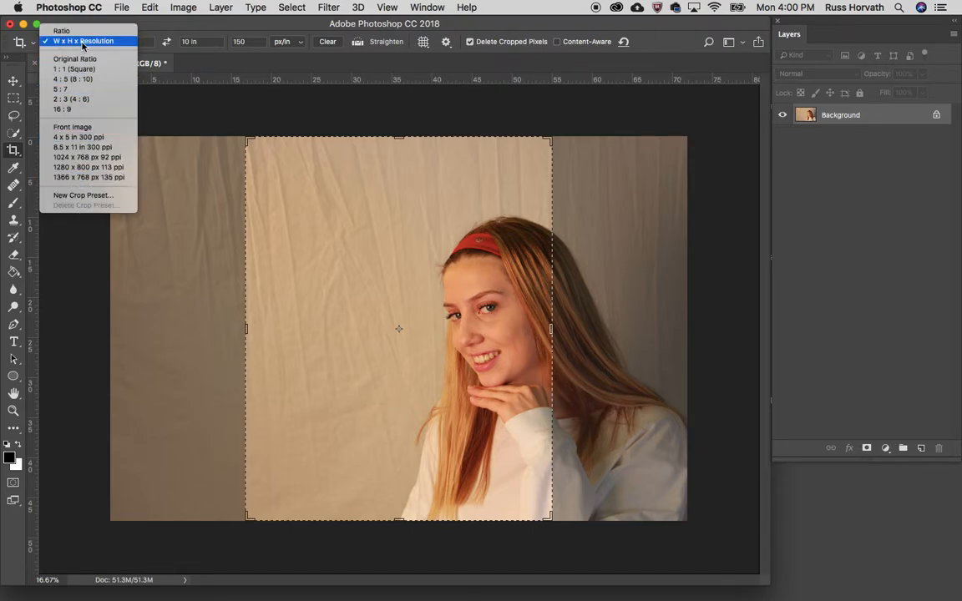
# Try the W x H x Resolution crop in landscape orientation with a 12 in width, and return it to 8 x 10 in portrait.
pyautogui.click(83, 42)
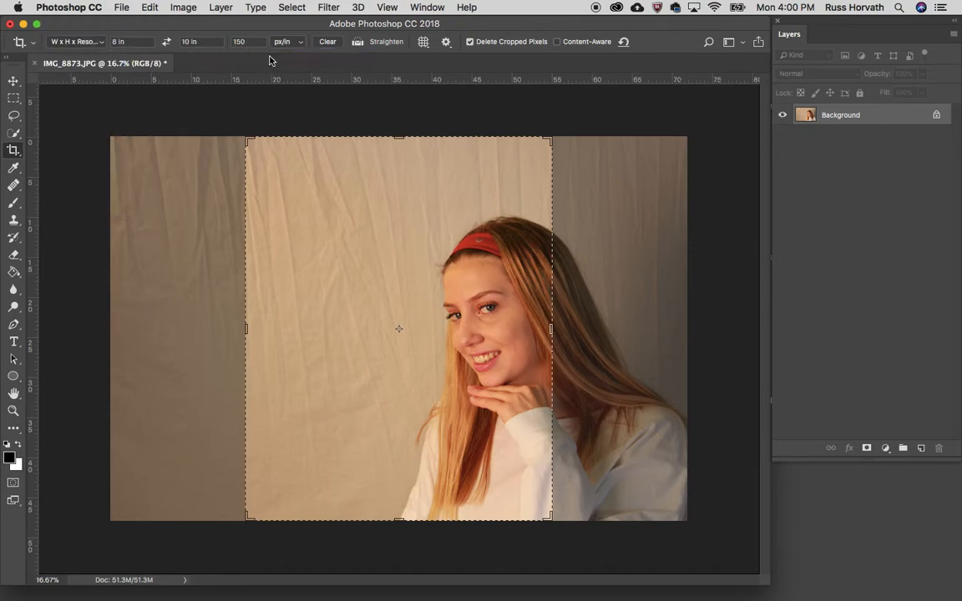
pyautogui.click(168, 43)
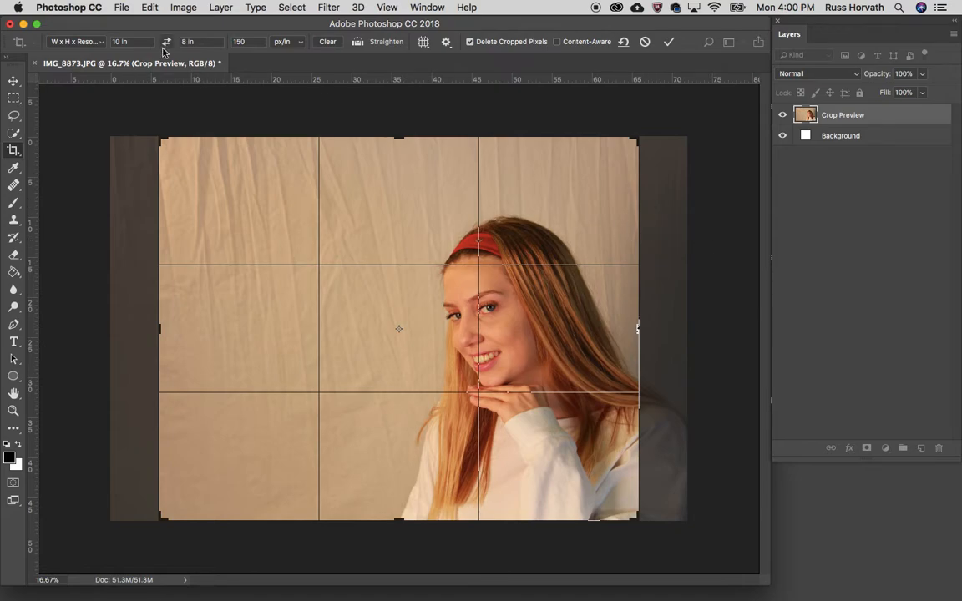
pyautogui.click(122, 42)
pyautogui.write('12in')
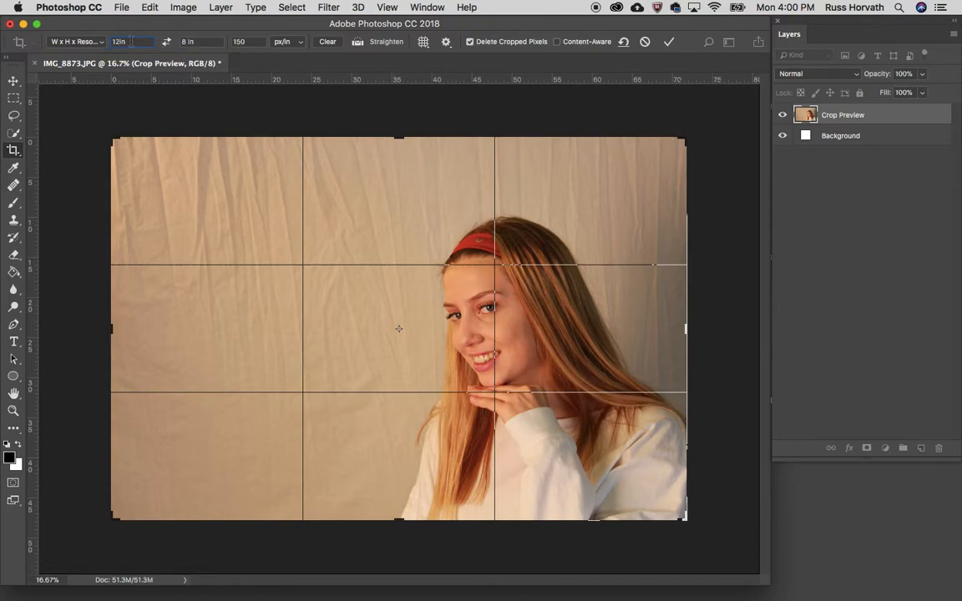
pyautogui.press('BackSpace')
pyautogui.write('0')
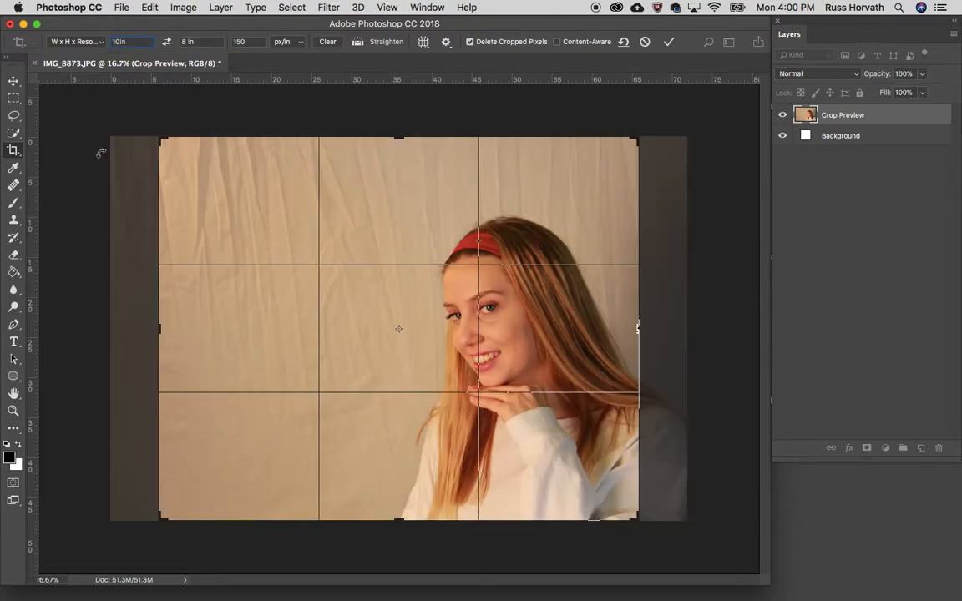
pyautogui.click(166, 42)
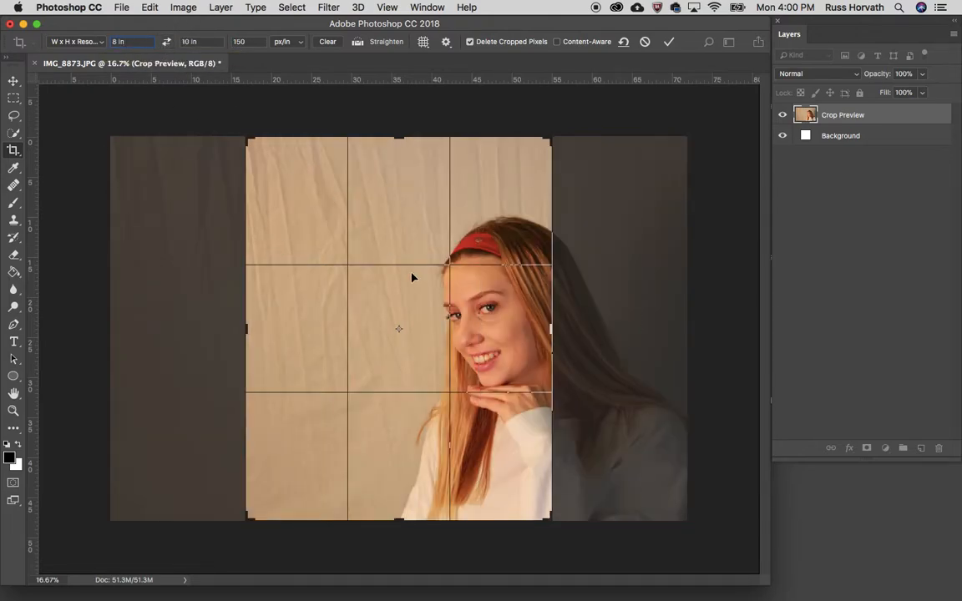
# Shrink the 8 x 10 in crop frame, fit it around the woman's head and upper body, and apply the crop.
pyautogui.moveTo(251, 147); pyautogui.dragTo(276, 163)
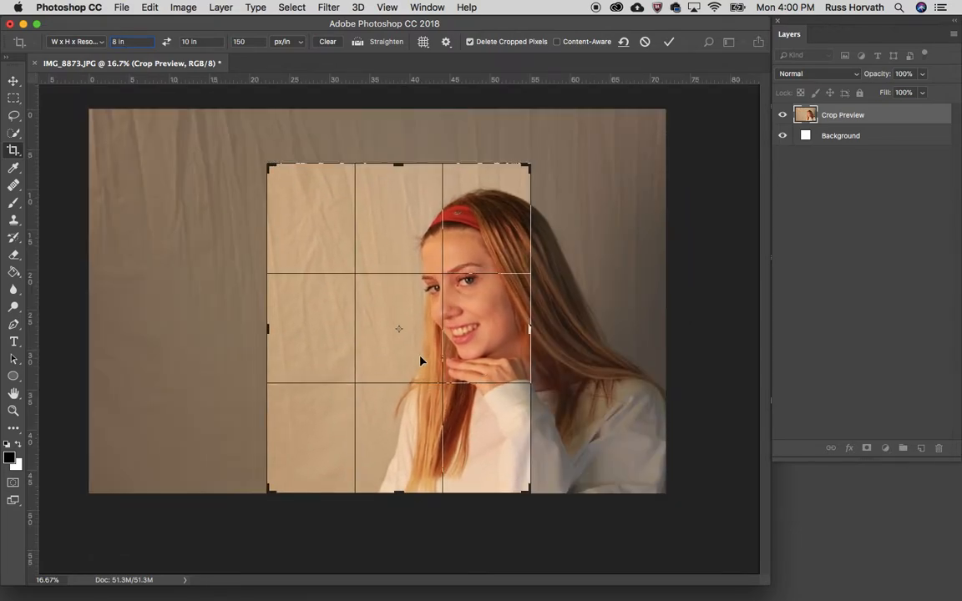
pyautogui.moveTo(409, 360); pyautogui.dragTo(321, 361)
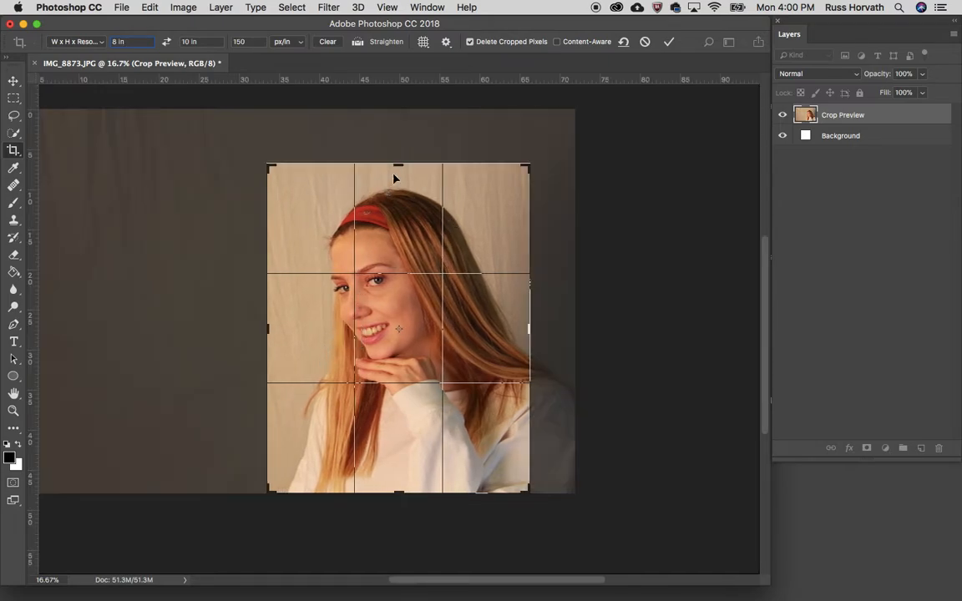
pyautogui.moveTo(398, 164); pyautogui.dragTo(400, 160)
pyautogui.moveTo(392, 301); pyautogui.dragTo(390, 302)
pyautogui.press('super+r')
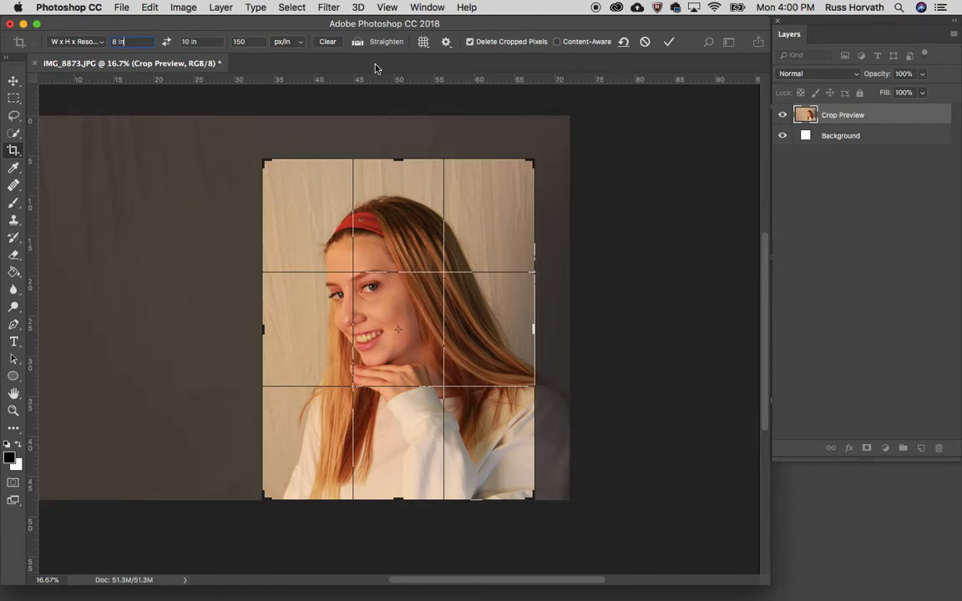
pyautogui.click(669, 41)
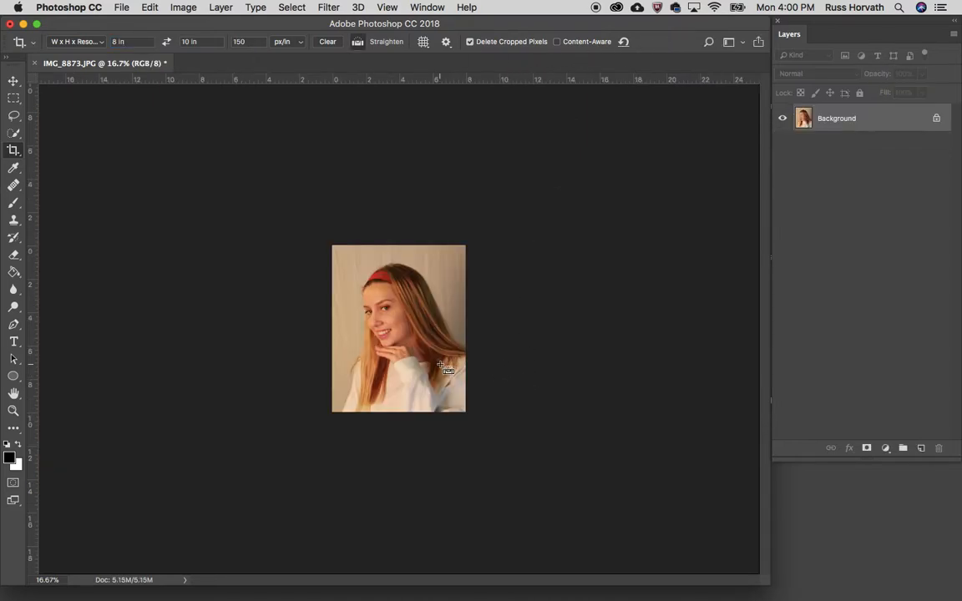
# Examine the cropped portrait up close, from the top of the head down to the sleeves.
pyautogui.press('super+plus')
pyautogui.press('super+plus')
pyautogui.press('super+plus')
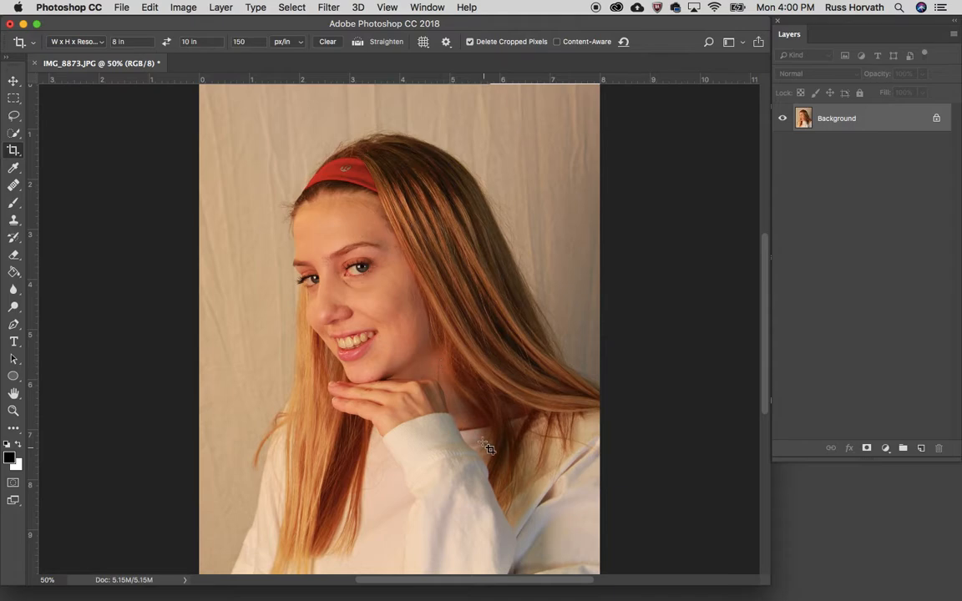
pyautogui.scroll(1, 470, 410)
pyautogui.scroll(-2, 470, 410)
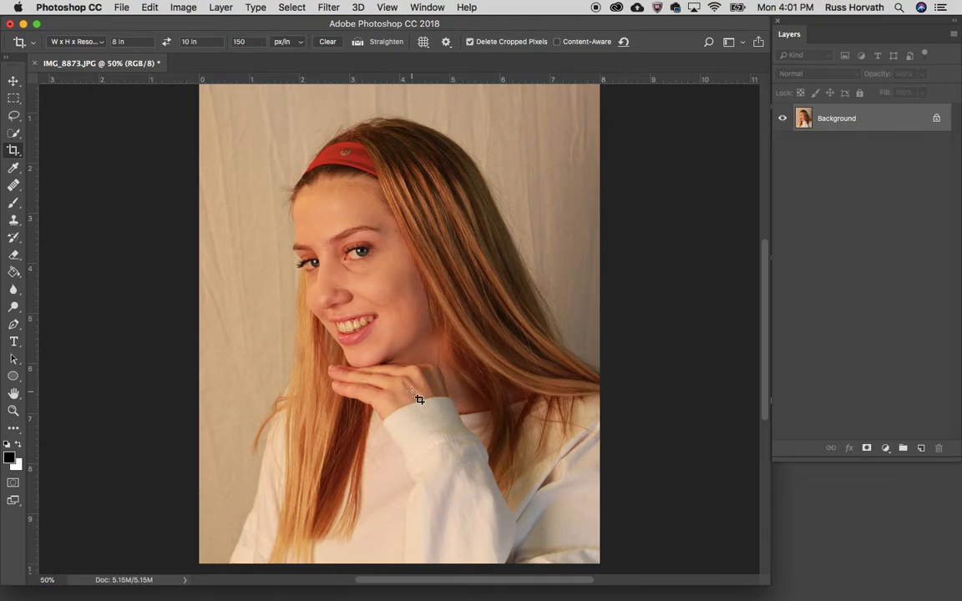
pyautogui.scroll(1, 417, 400)
pyautogui.press('super+minus')
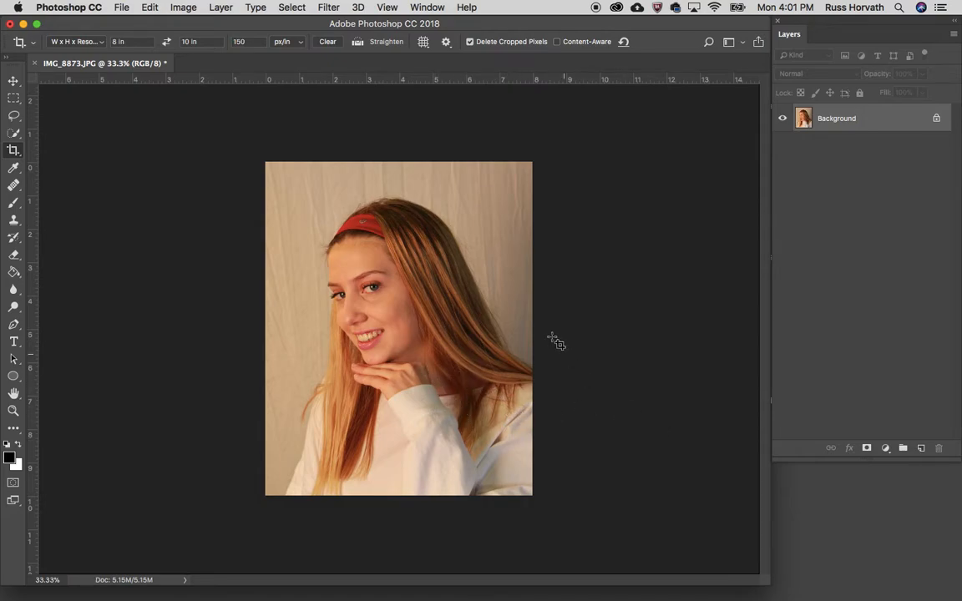
# Add a Levels adjustment layer with the white input at 245 and the black input raised to the start of the histogram.
pyautogui.click(885, 450)
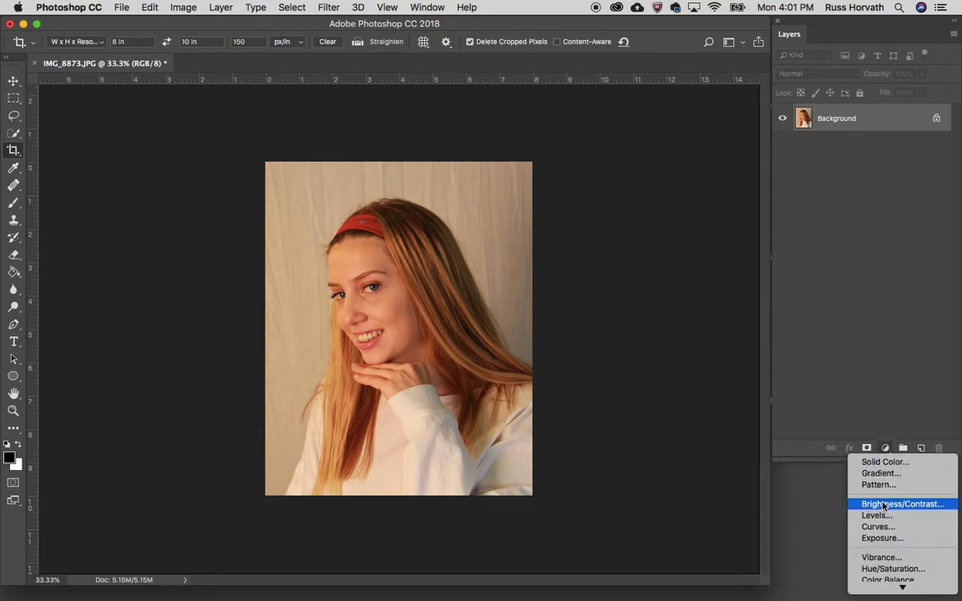
pyautogui.moveTo(877, 587)
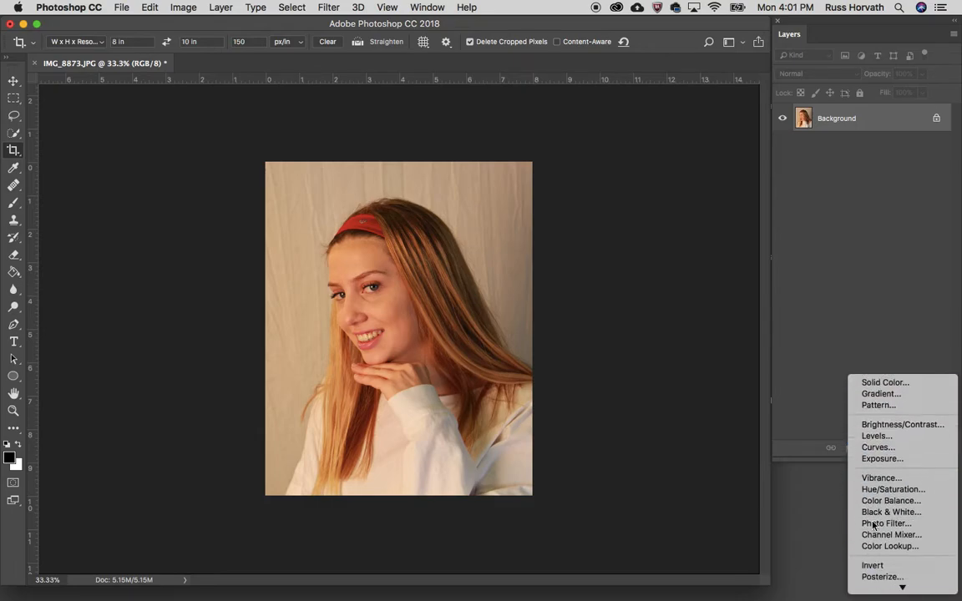
pyautogui.click(875, 436)
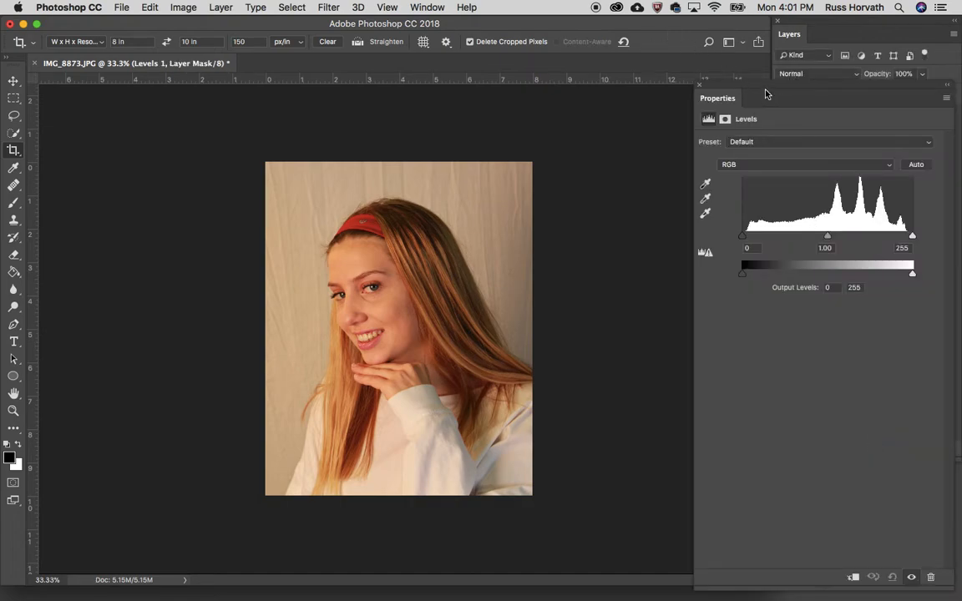
pyautogui.moveTo(766, 94); pyautogui.dragTo(583, 37)
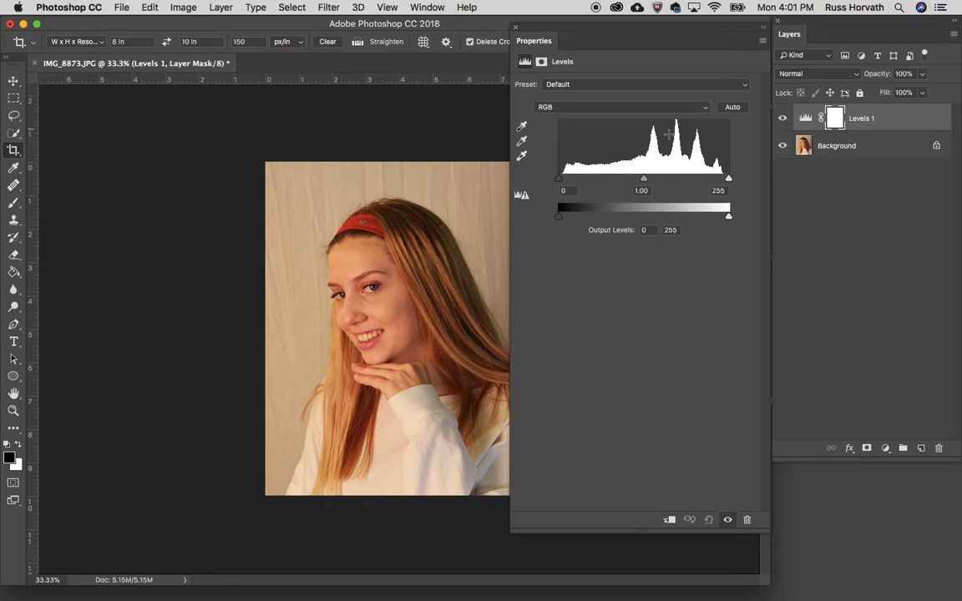
pyautogui.moveTo(729, 180); pyautogui.dragTo(722, 181)
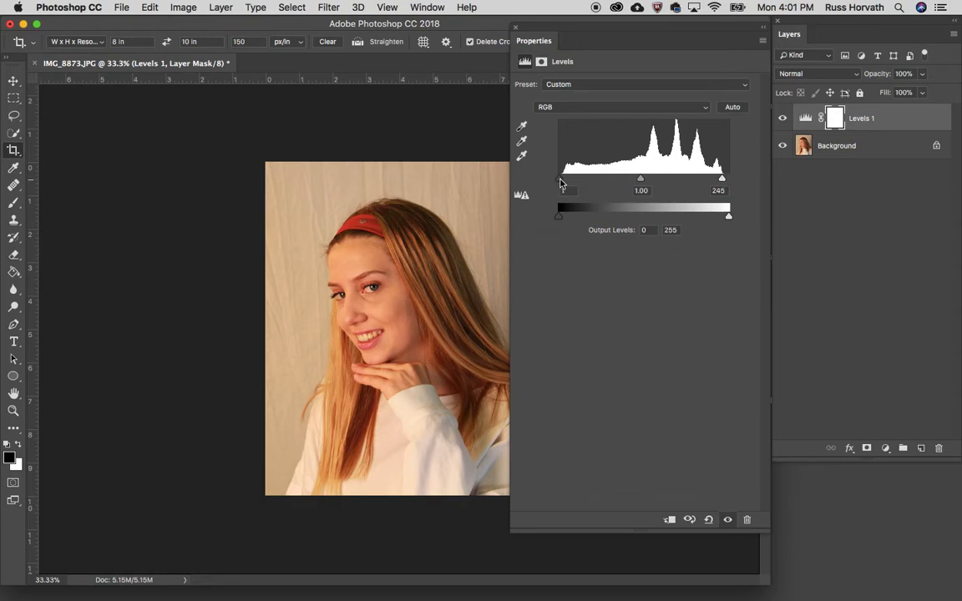
pyautogui.moveTo(560, 182); pyautogui.dragTo(565, 183)
pyautogui.click(515, 26)
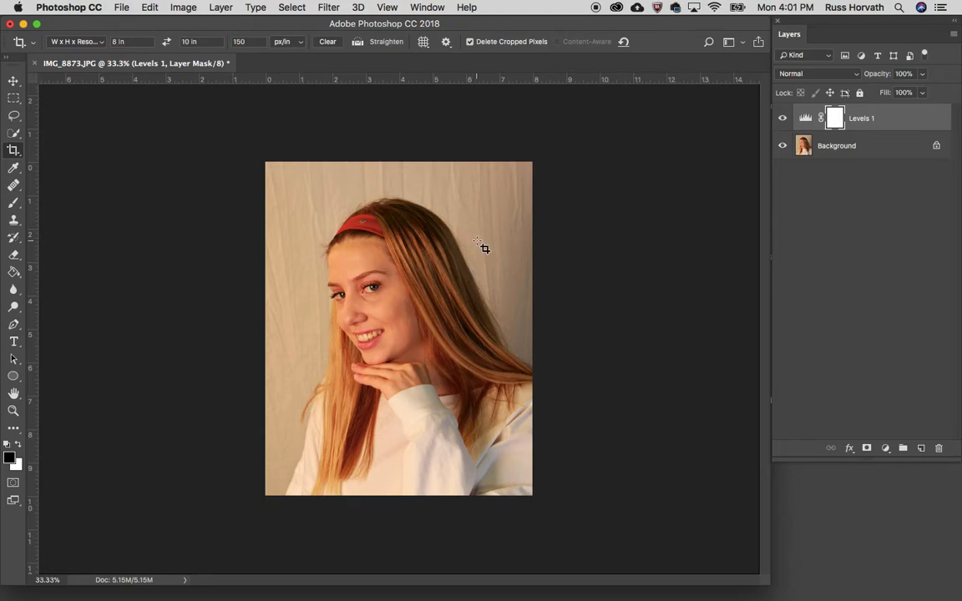
# Add a Photo Filter adjustment layer directly above the Background layer and set it to Cooling Filter (82).
pyautogui.press('super+equal')
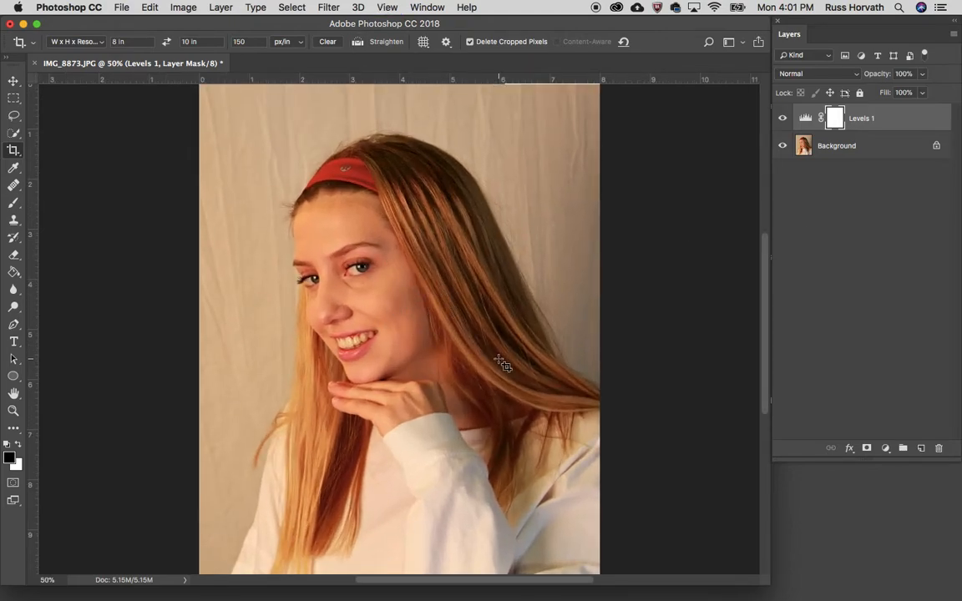
pyautogui.click(840, 148)
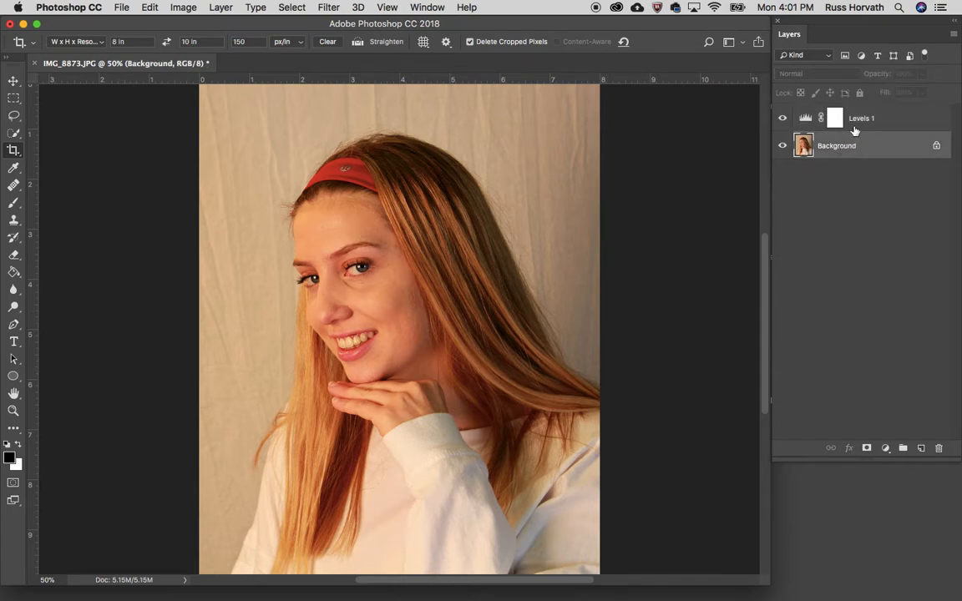
pyautogui.click(886, 448)
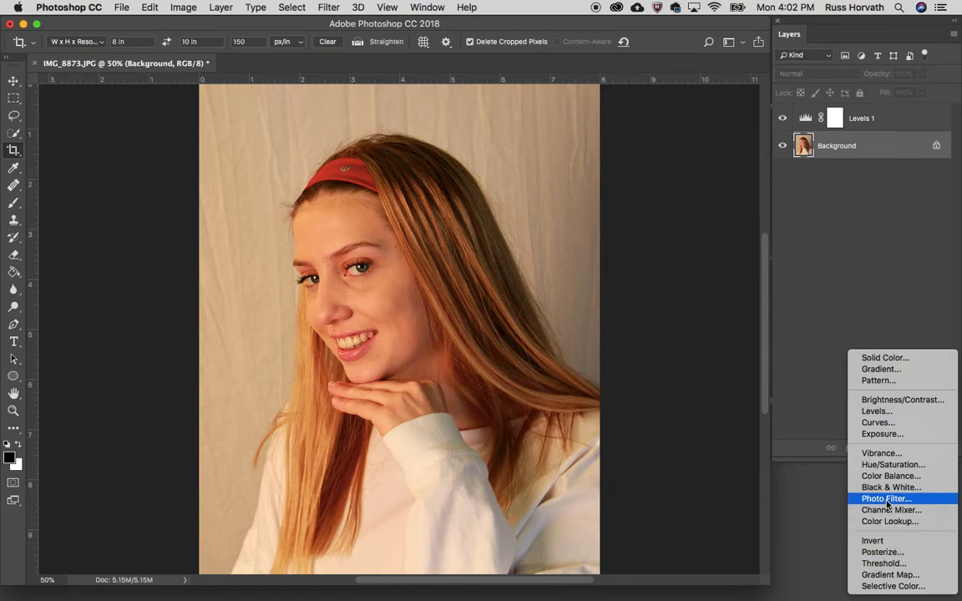
pyautogui.click(887, 499)
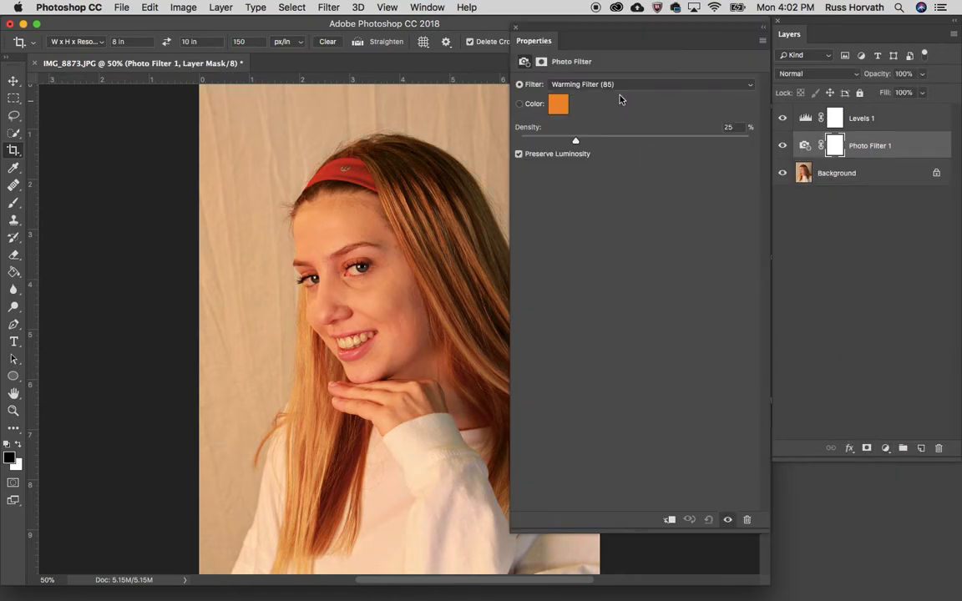
pyautogui.click(573, 86)
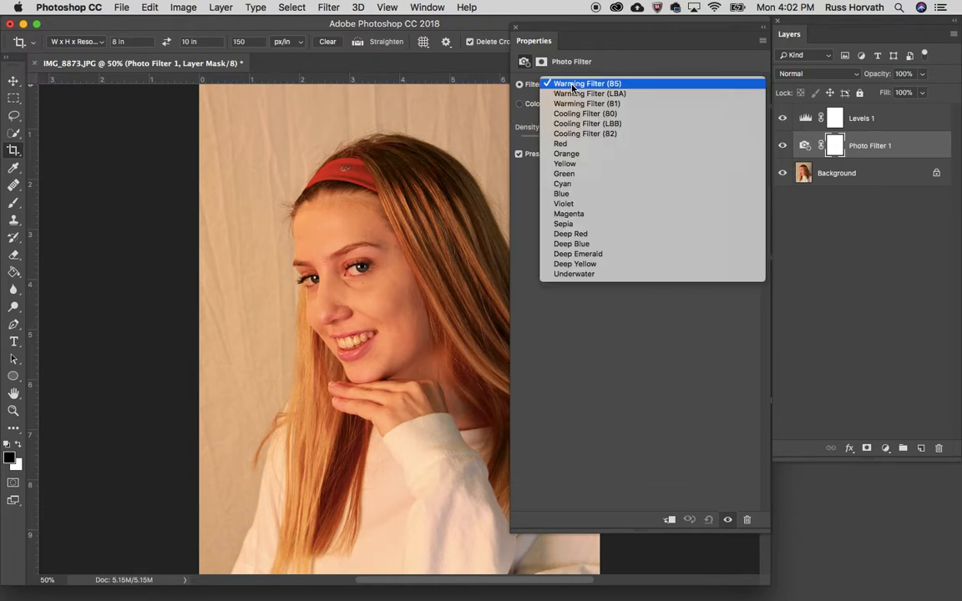
pyautogui.click(576, 137)
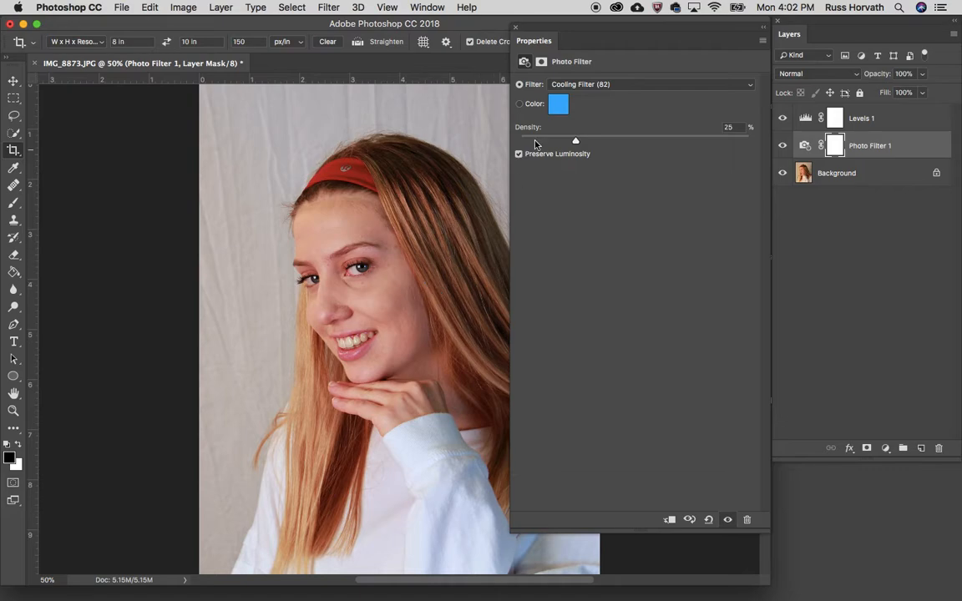
# Try the Cyan, Magenta and Cooling Filter (LBB) options on the photo filter layer, and return it to Cooling Filter (82).
pyautogui.click(610, 84)
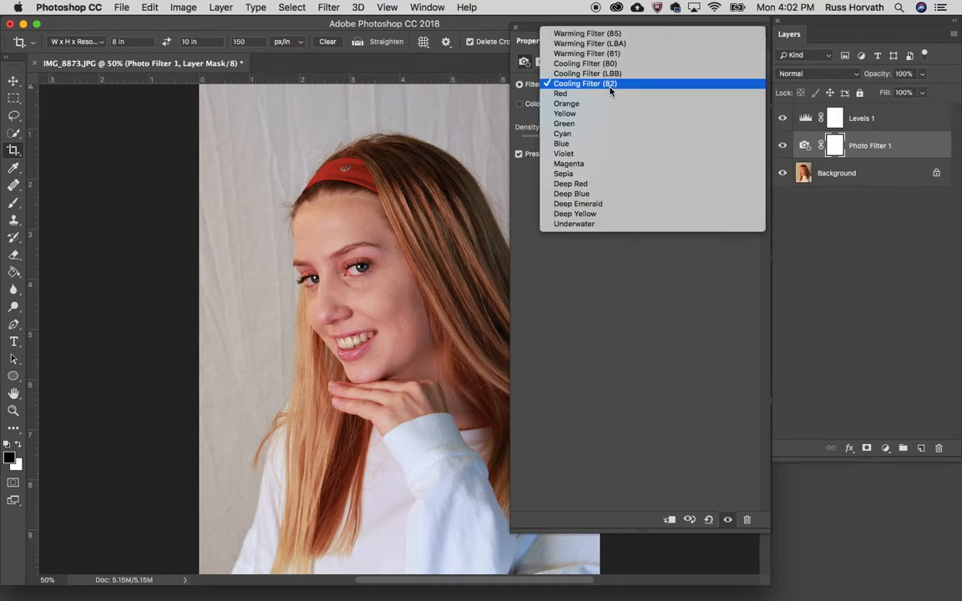
pyautogui.click(585, 135)
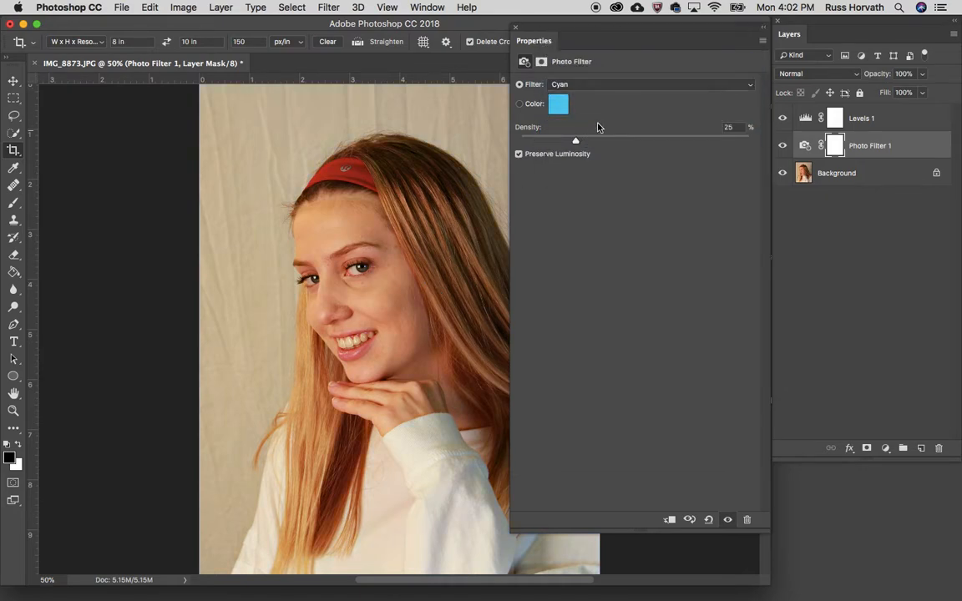
pyautogui.click(602, 89)
pyautogui.click(589, 115)
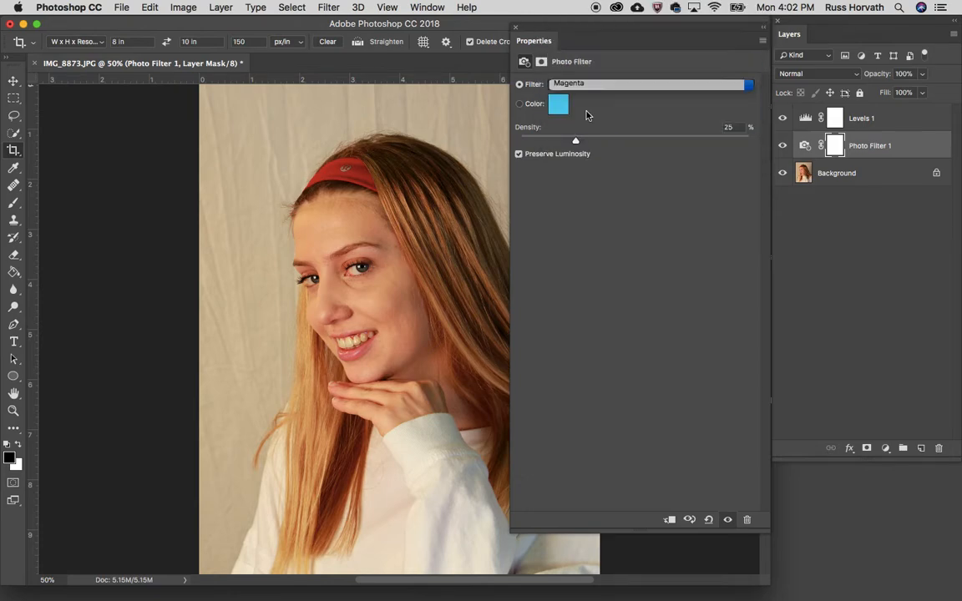
pyautogui.click(589, 84)
pyautogui.click(587, 83)
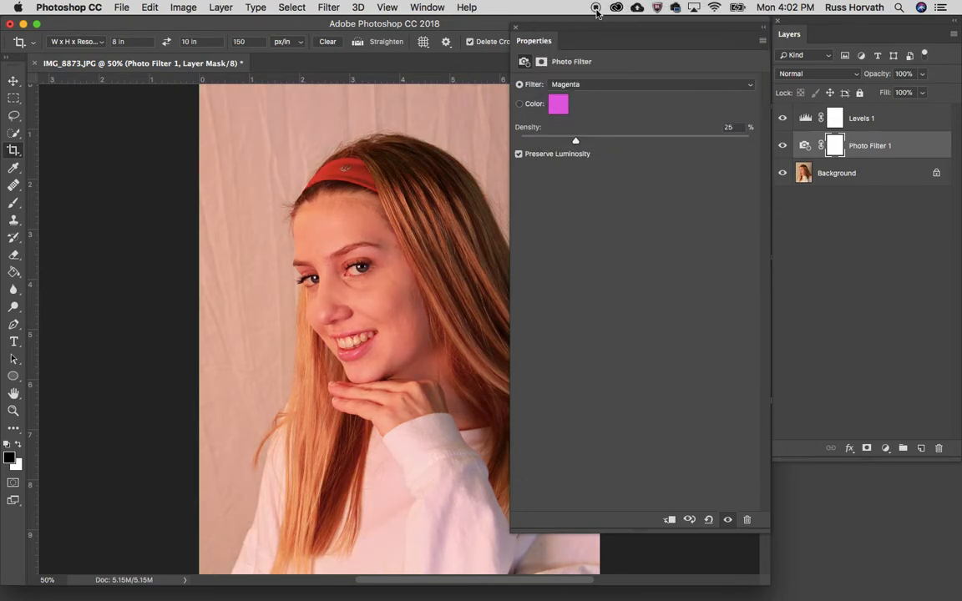
pyautogui.click(585, 81)
pyautogui.scroll(3, 585, 75)
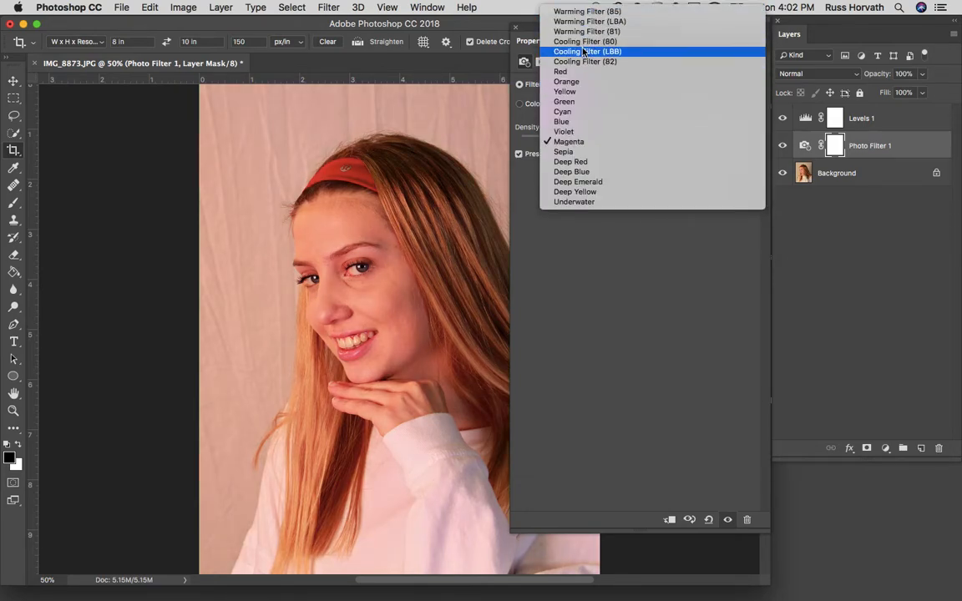
pyautogui.click(584, 51)
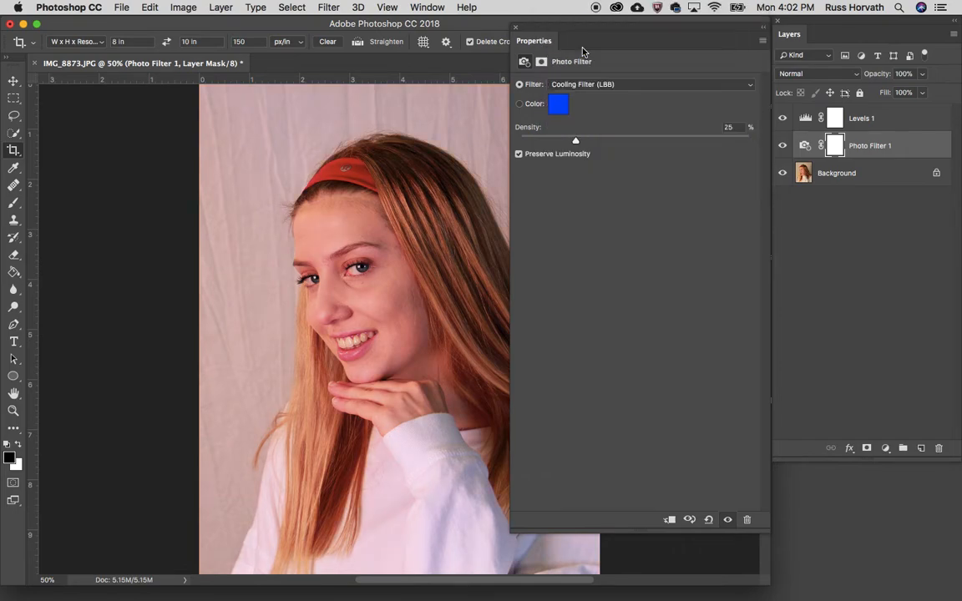
pyautogui.click(582, 87)
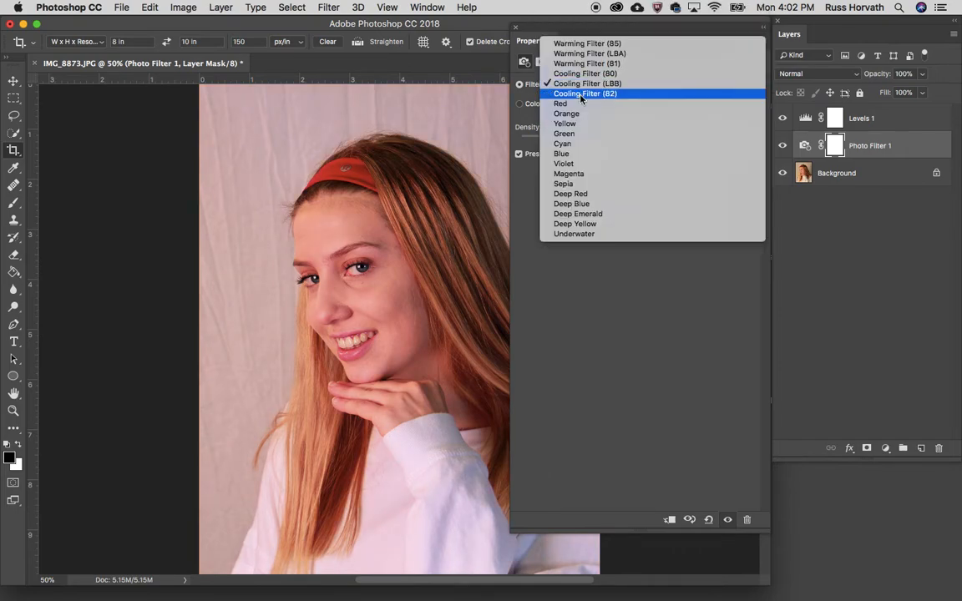
pyautogui.click(582, 99)
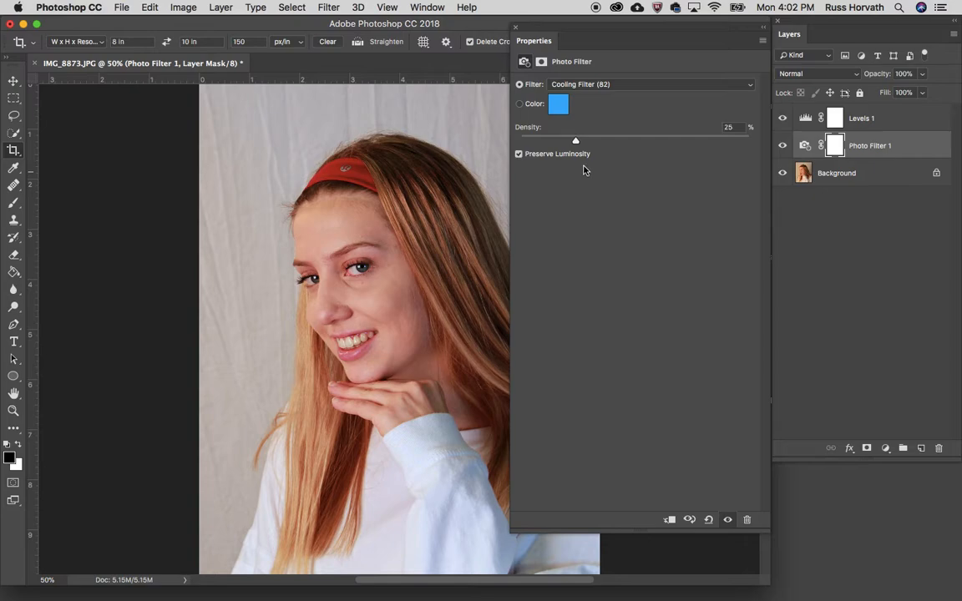
# Delete the Photo Filter adjustment layer, keeping the Levels layer above the Background.
pyautogui.click(517, 31)
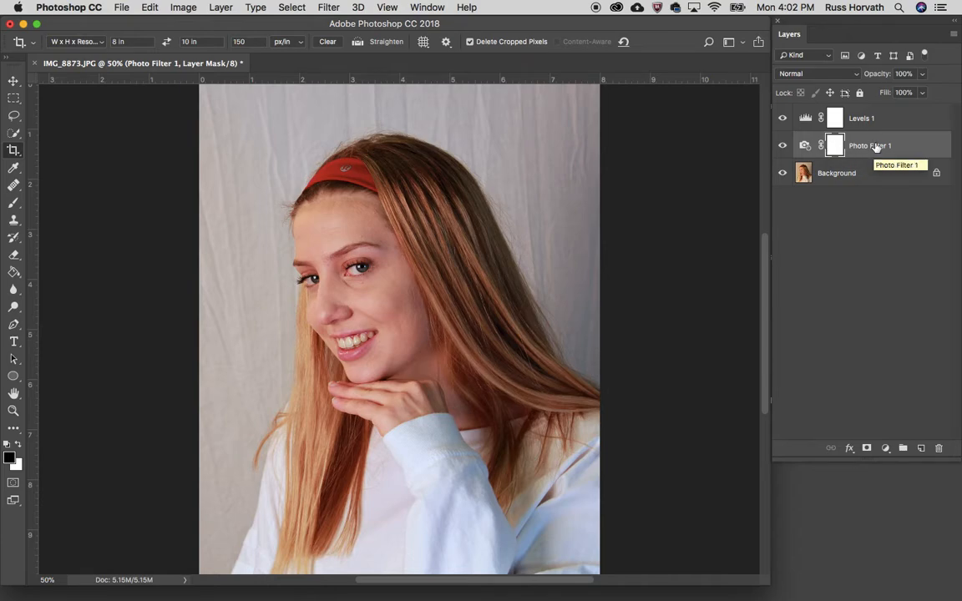
pyautogui.moveTo(875, 146); pyautogui.dragTo(939, 449)
# Add a Color Balance adjustment layer above the Background with midtones at Cyan–Red -43, Magenta–Green -10 and Yellow–Blue +16.
pyautogui.click(885, 449)
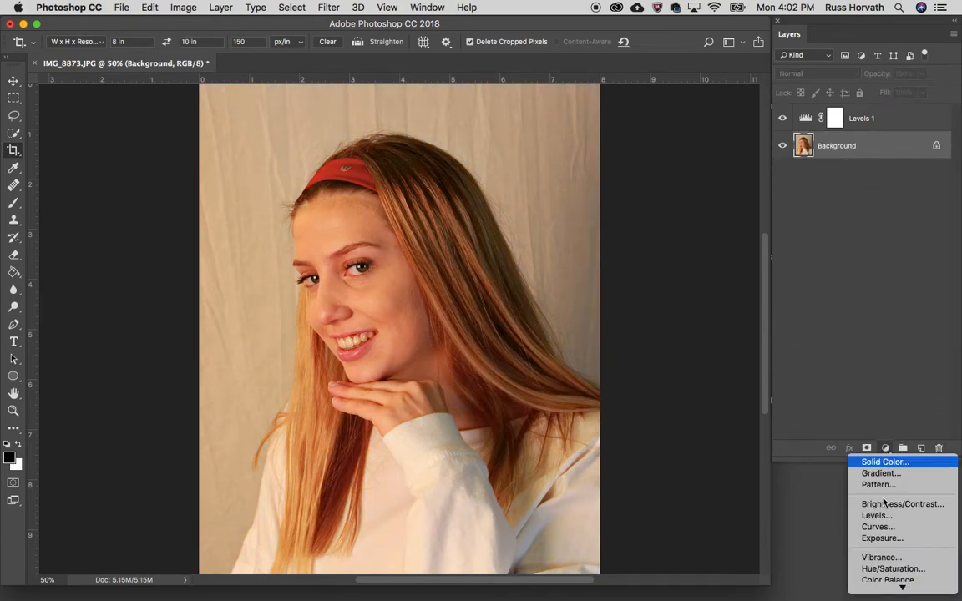
pyautogui.moveTo(887, 592)
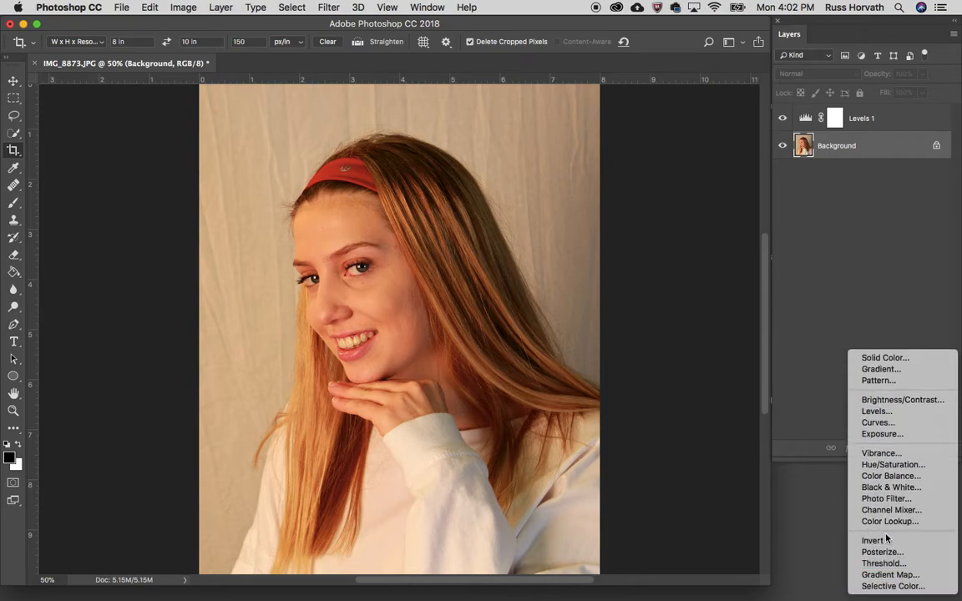
pyautogui.click(888, 476)
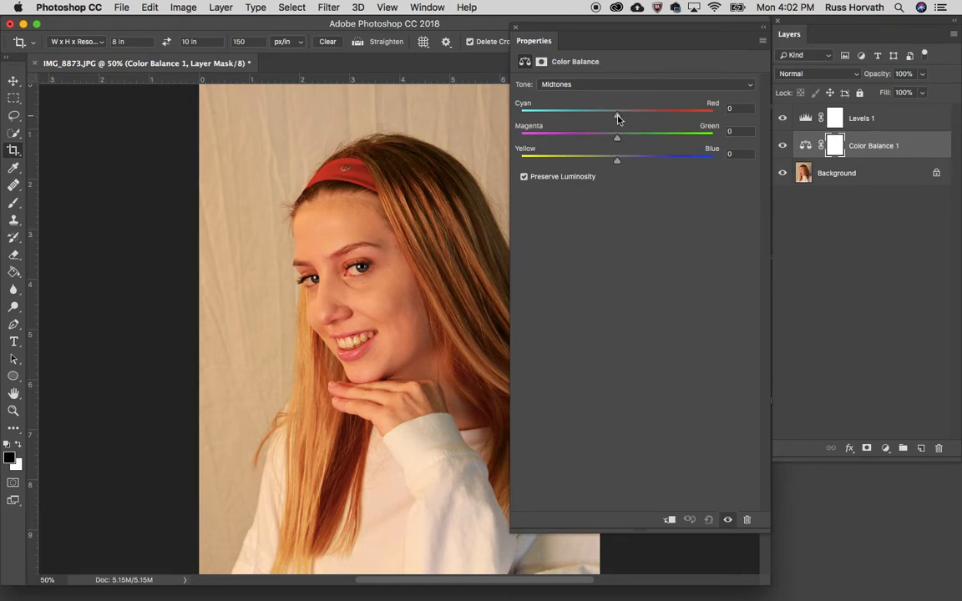
pyautogui.moveTo(617, 115); pyautogui.dragTo(589, 121)
pyautogui.moveTo(617, 139); pyautogui.dragTo(607, 143)
pyautogui.moveTo(618, 161); pyautogui.dragTo(633, 165)
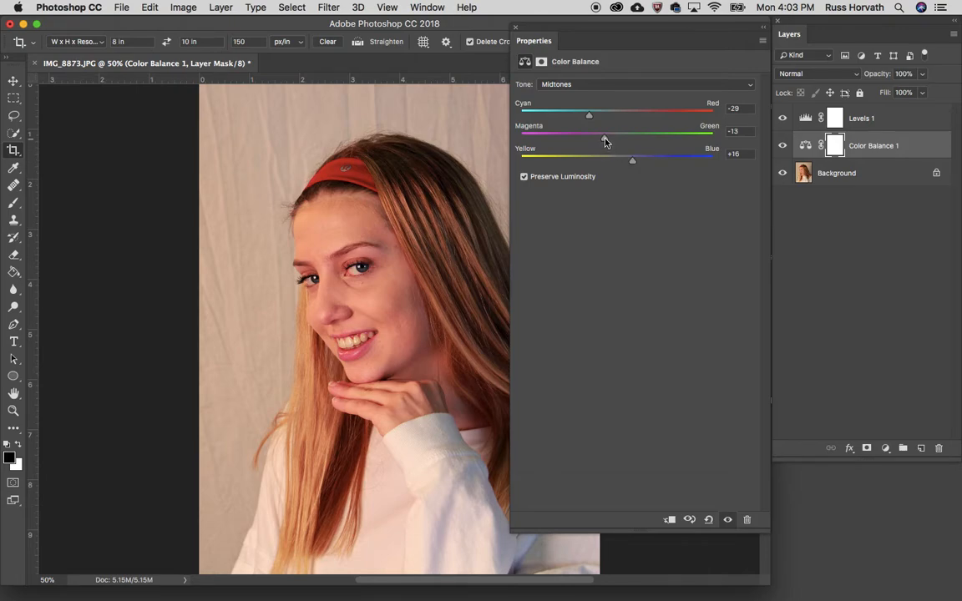
pyautogui.moveTo(606, 142); pyautogui.dragTo(575, 119)
pyautogui.moveTo(633, 160); pyautogui.dragTo(632, 164)
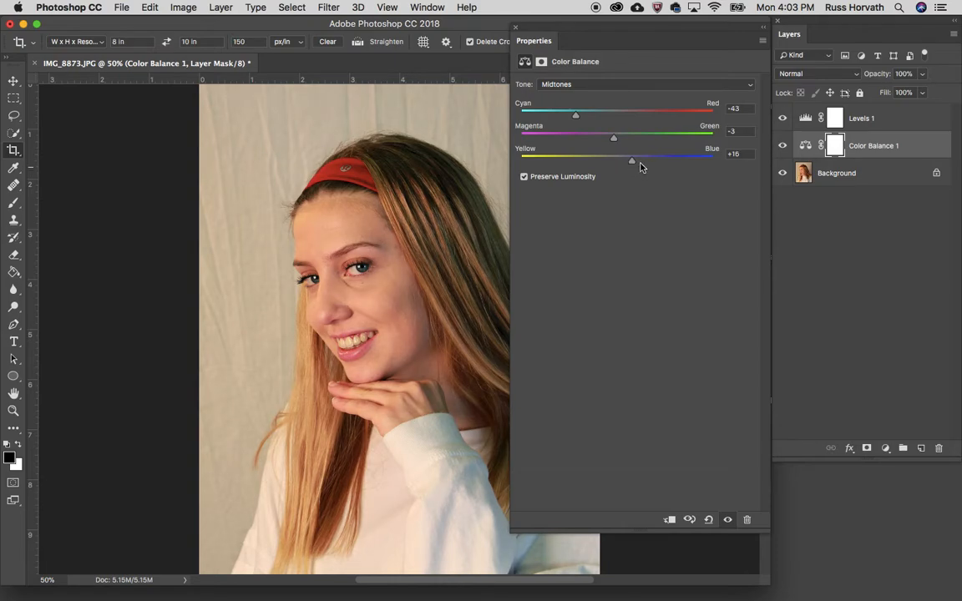
pyautogui.moveTo(614, 140); pyautogui.dragTo(608, 140)
pyautogui.moveTo(609, 140); pyautogui.dragTo(607, 139)
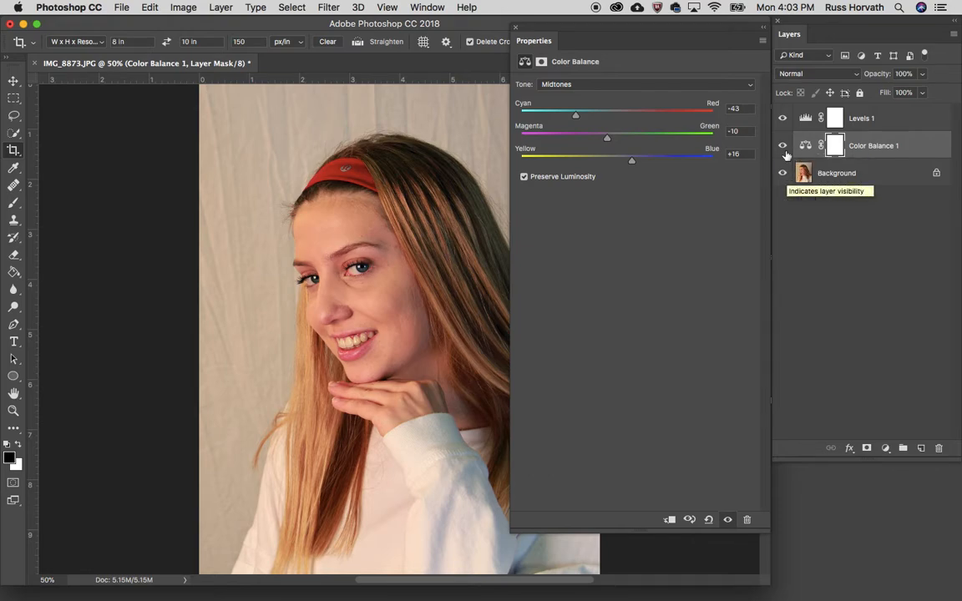
# Compare the photo with and without the Color Balance adjustment.
pyautogui.click(517, 30)
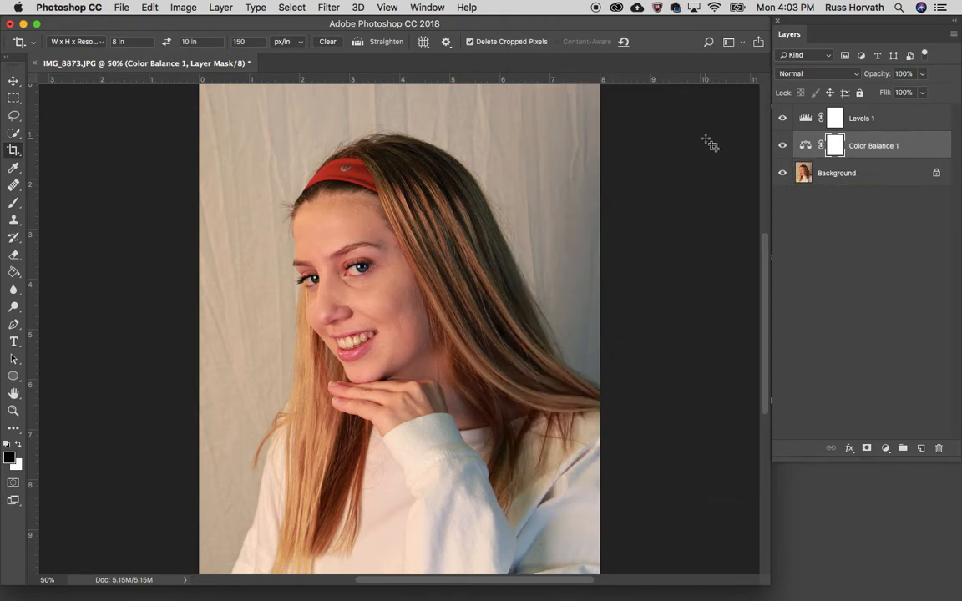
pyautogui.click(783, 147)
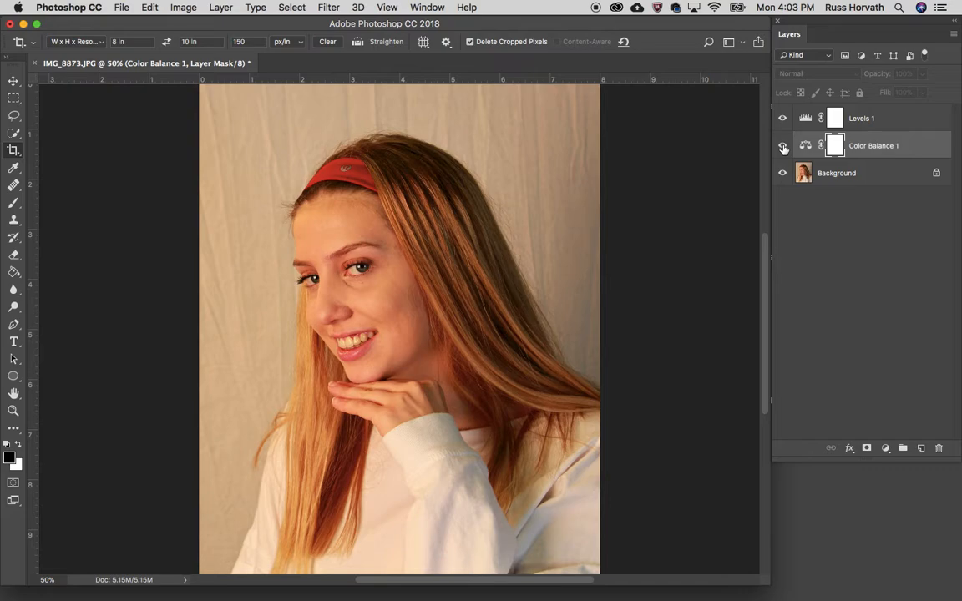
pyautogui.click(784, 148)
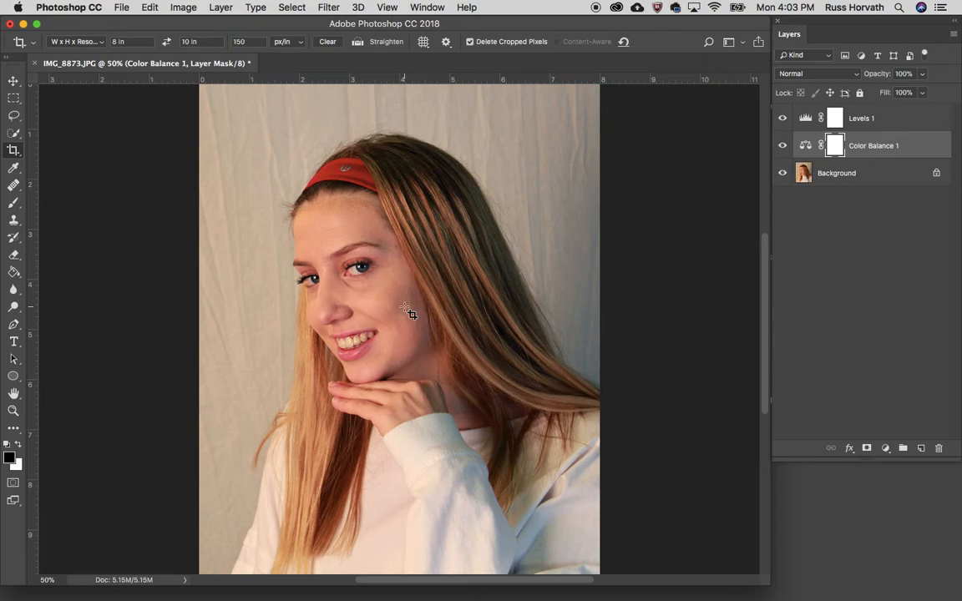
# Duplicate the Background layer as "blur skin" in the same document.
pyautogui.scroll(4, 409, 311)
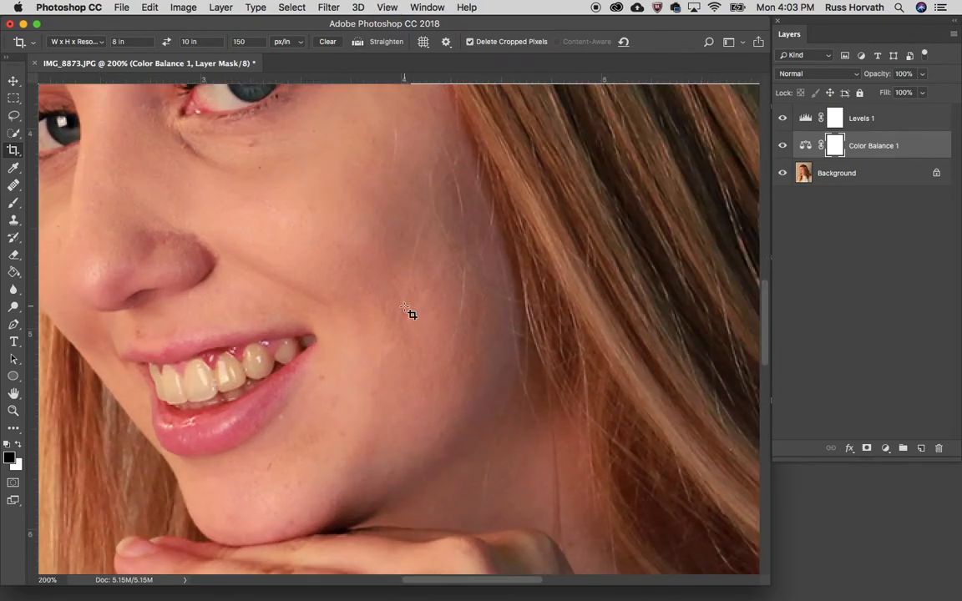
pyautogui.scroll(3, 409, 313)
pyautogui.hscroll(-3, 409, 313)
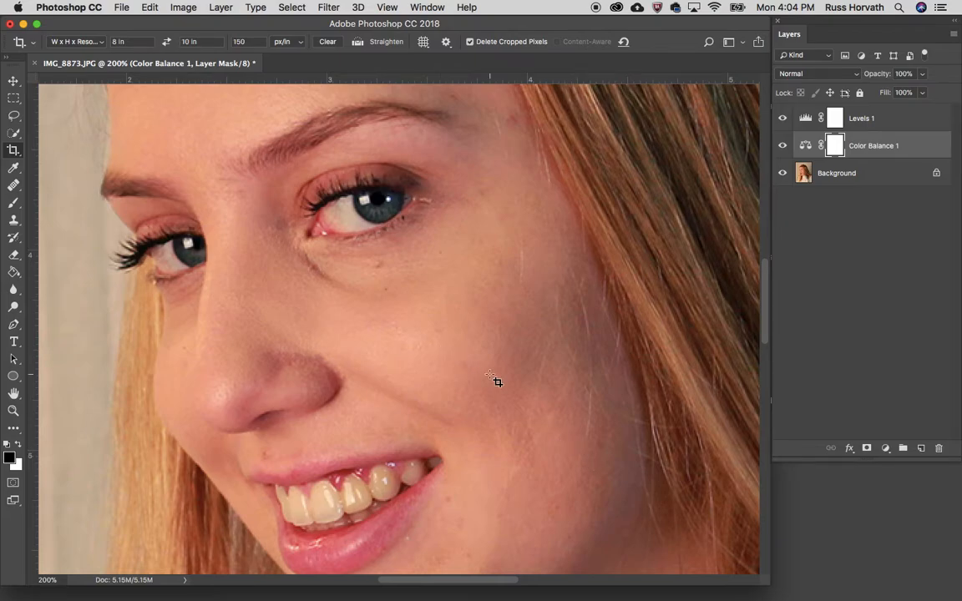
pyautogui.click(837, 174)
pyautogui.rightClick(885, 173)
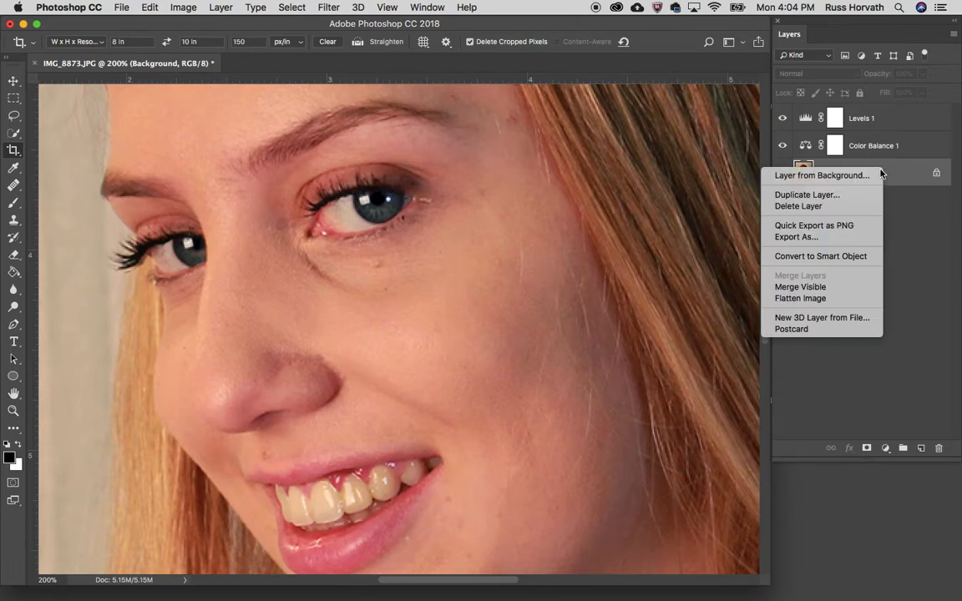
pyautogui.click(865, 197)
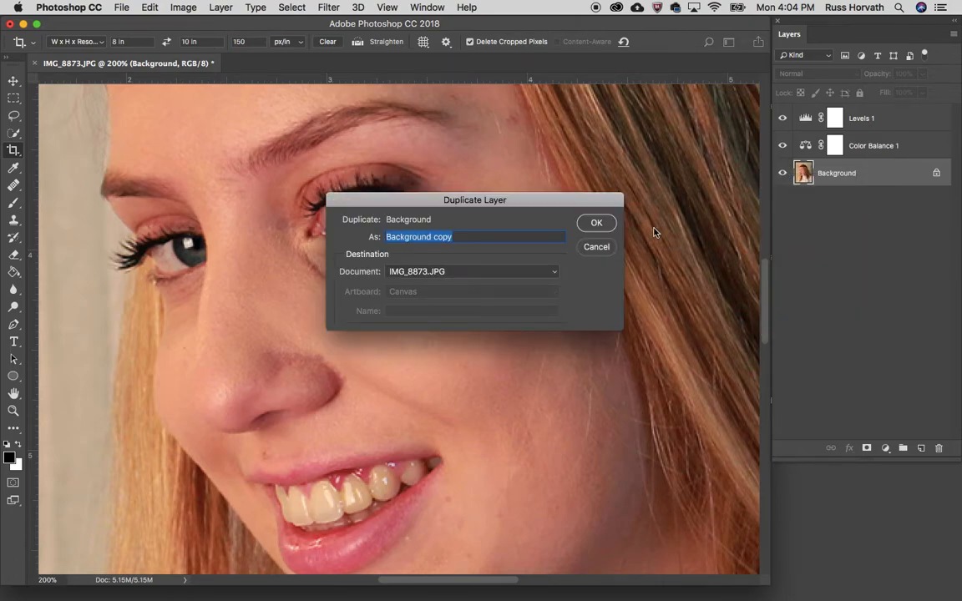
pyautogui.write('blur skin')
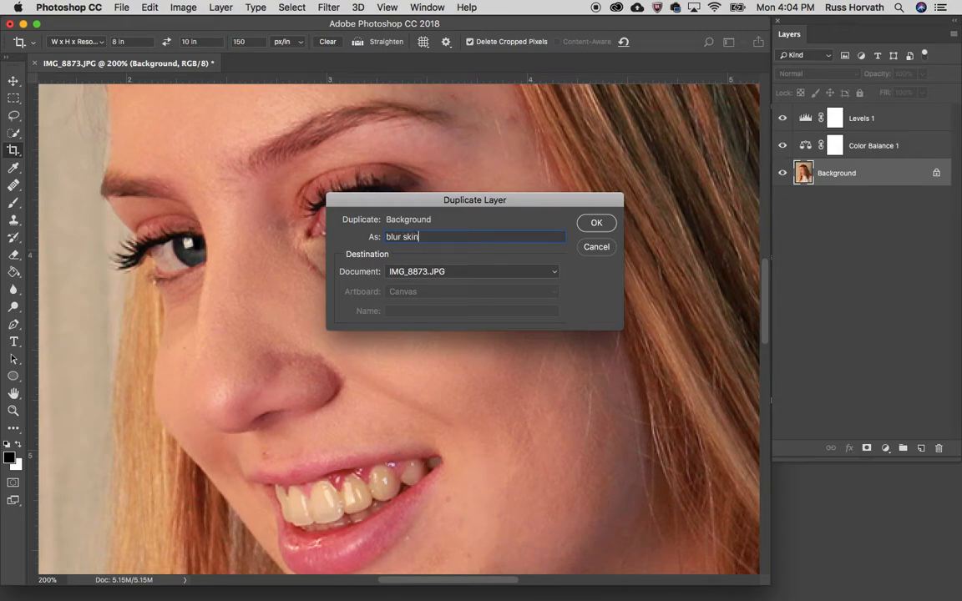
pyautogui.press('Return')
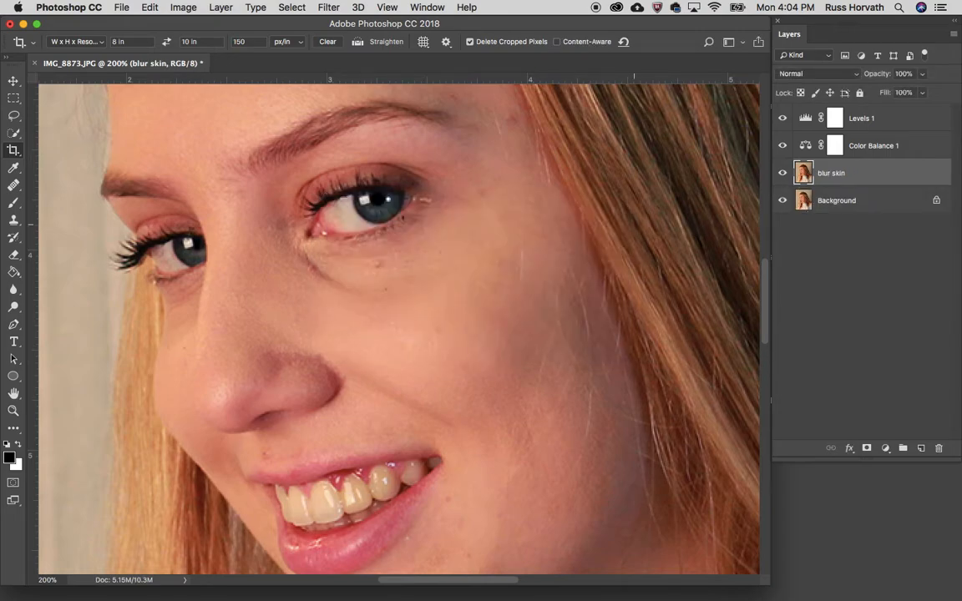
# Start a Gaussian Blur on the blur skin layer with a radius of 2.0 pixels.
pyautogui.click(885, 200)
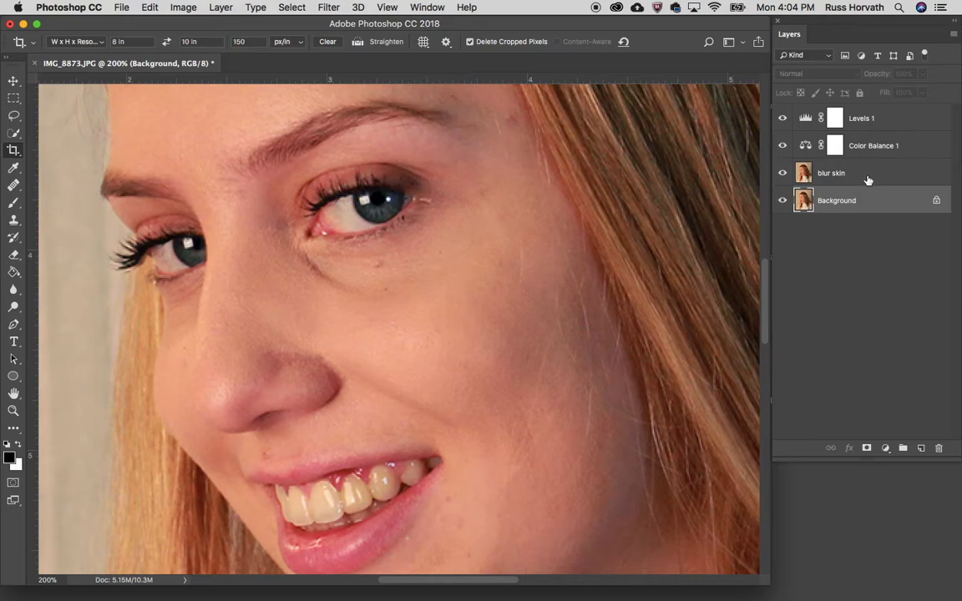
pyautogui.click(869, 173)
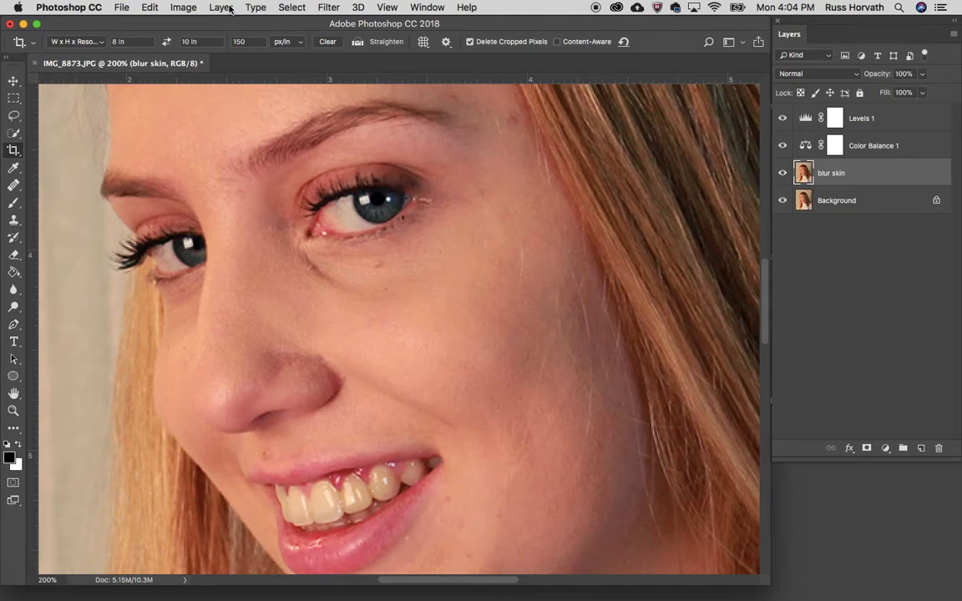
pyautogui.click(328, 8)
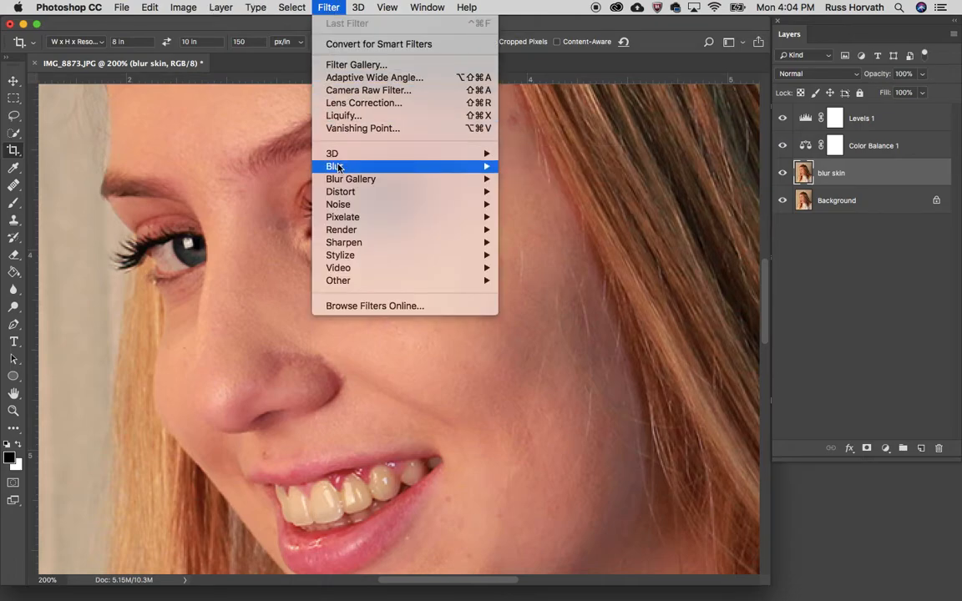
pyautogui.moveTo(451, 166)
pyautogui.click(532, 220)
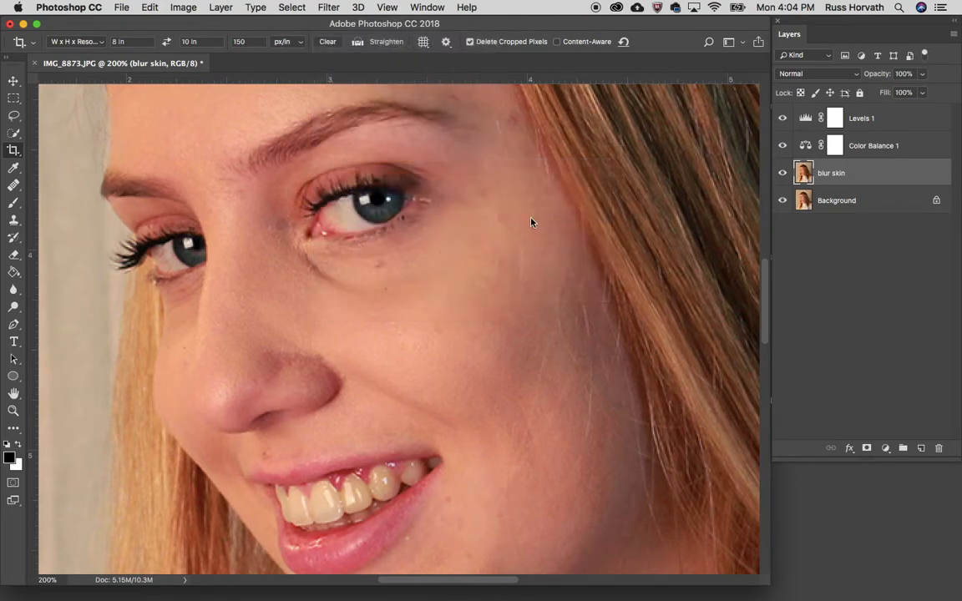
pyautogui.moveTo(512, 359); pyautogui.dragTo(490, 360)
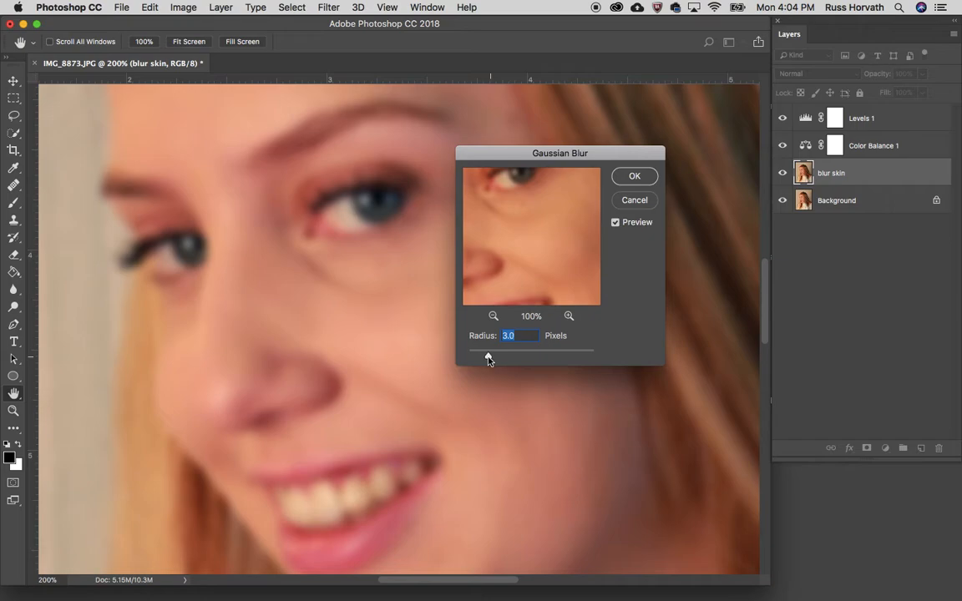
pyautogui.moveTo(489, 360); pyautogui.dragTo(486, 360)
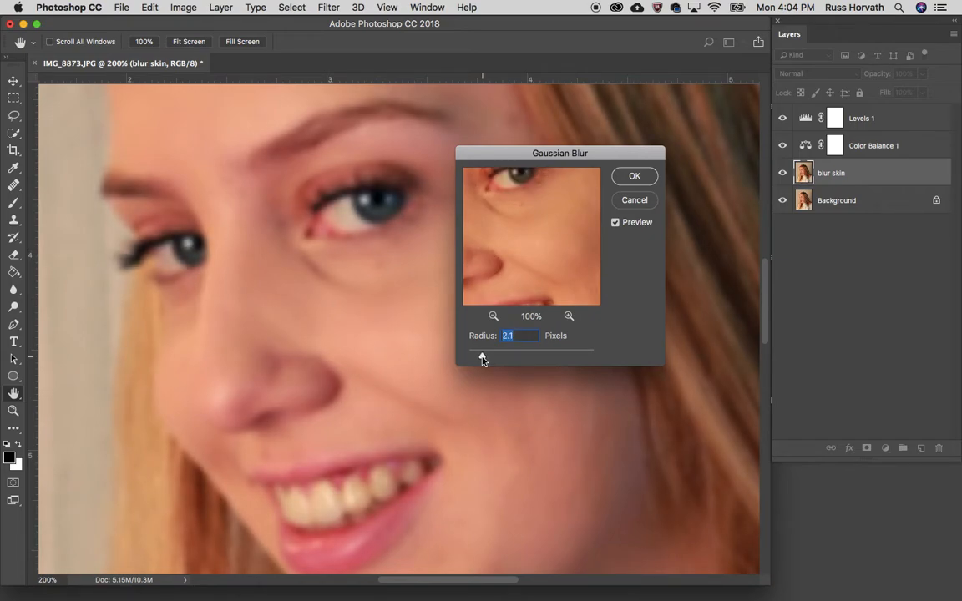
pyautogui.moveTo(482, 360); pyautogui.dragTo(481, 360)
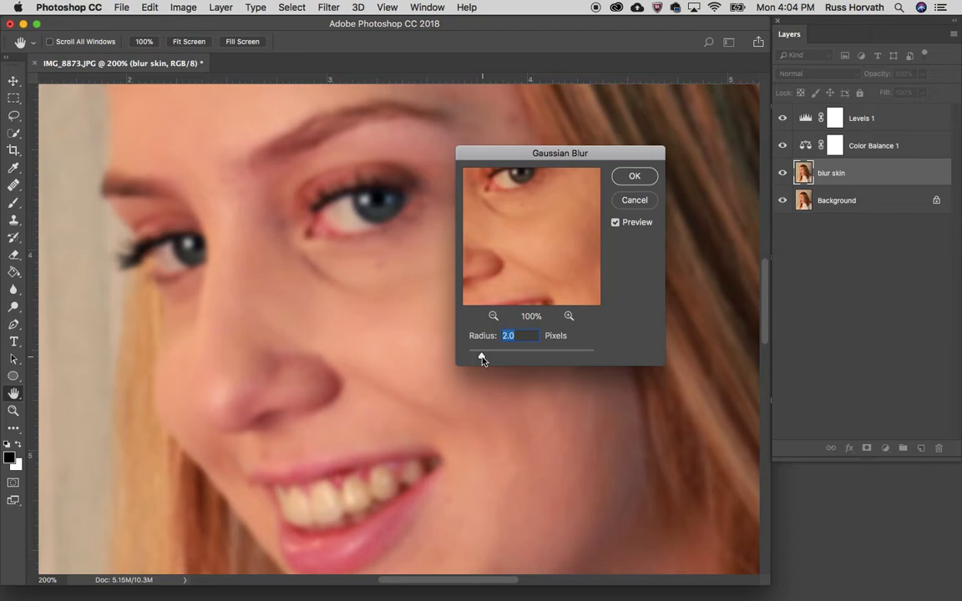
# Check the blur preview at 400% on the skin, reduce the radius to slightly above 0.7 pixels and apply the Gaussian Blur.
pyautogui.click(569, 317)
pyautogui.click(568, 316)
pyautogui.click(568, 316)
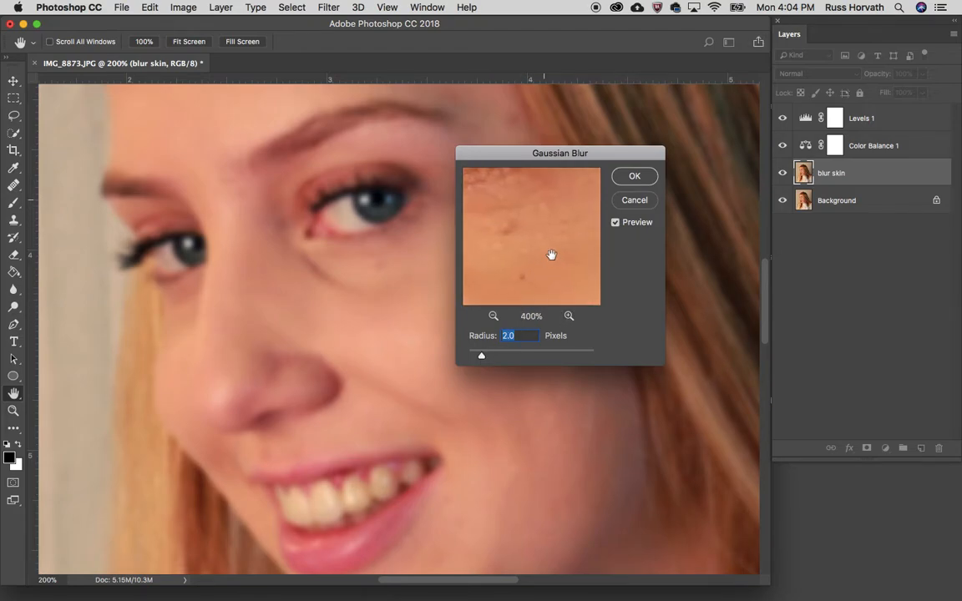
pyautogui.moveTo(536, 228); pyautogui.dragTo(557, 252)
pyautogui.moveTo(481, 360); pyautogui.dragTo(472, 359)
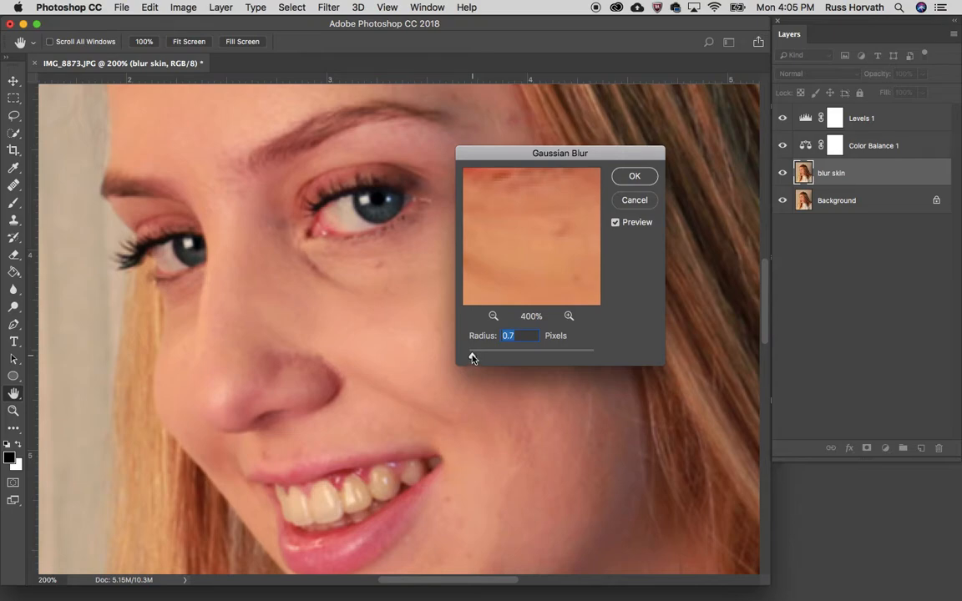
pyautogui.moveTo(473, 359); pyautogui.dragTo(476, 359)
pyautogui.click(635, 175)
pyautogui.press('c')
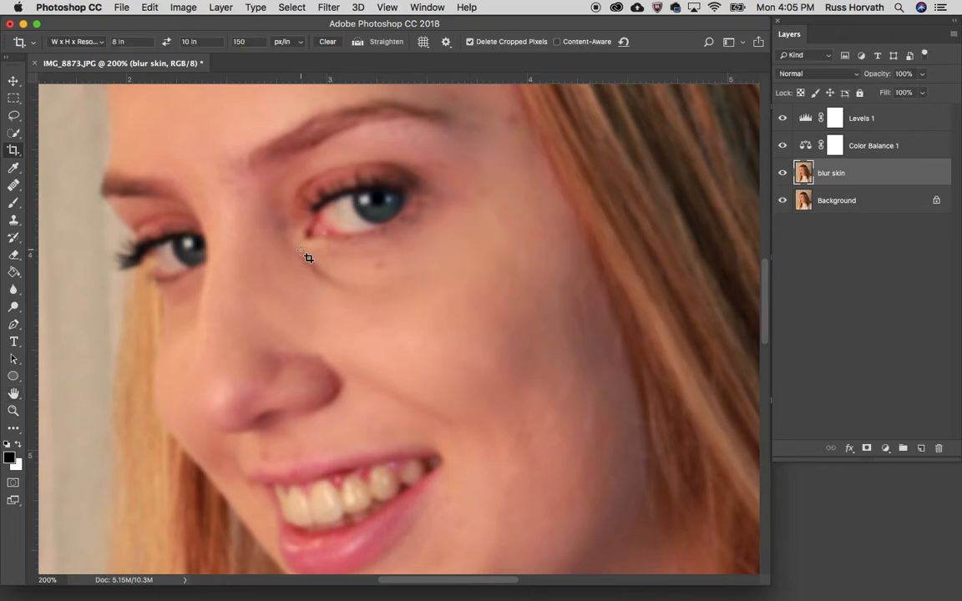
# Add an empty layer named "heal" directly above the blur skin layer.
pyautogui.click(921, 450)
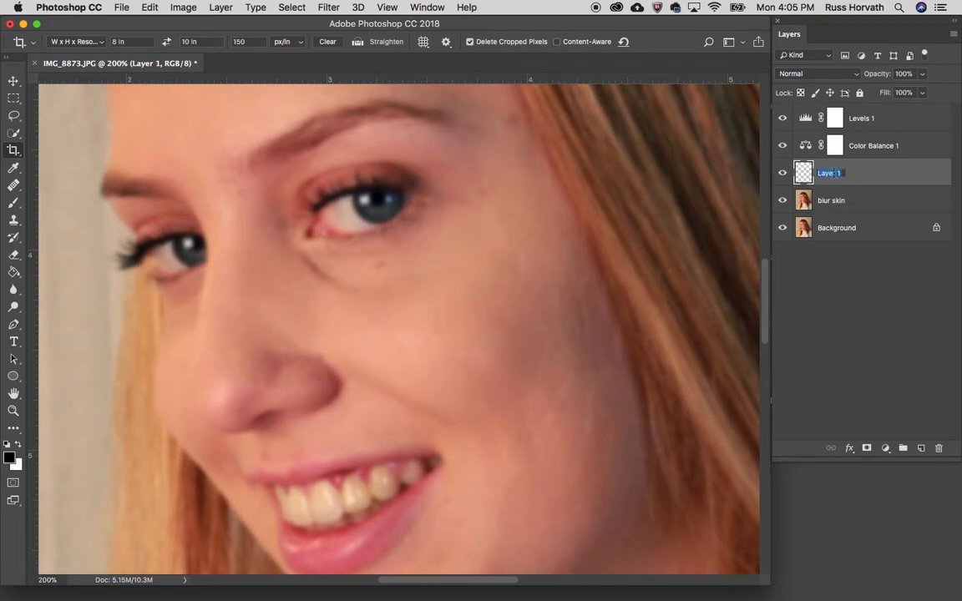
pyautogui.write('heal')
pyautogui.press('Return')
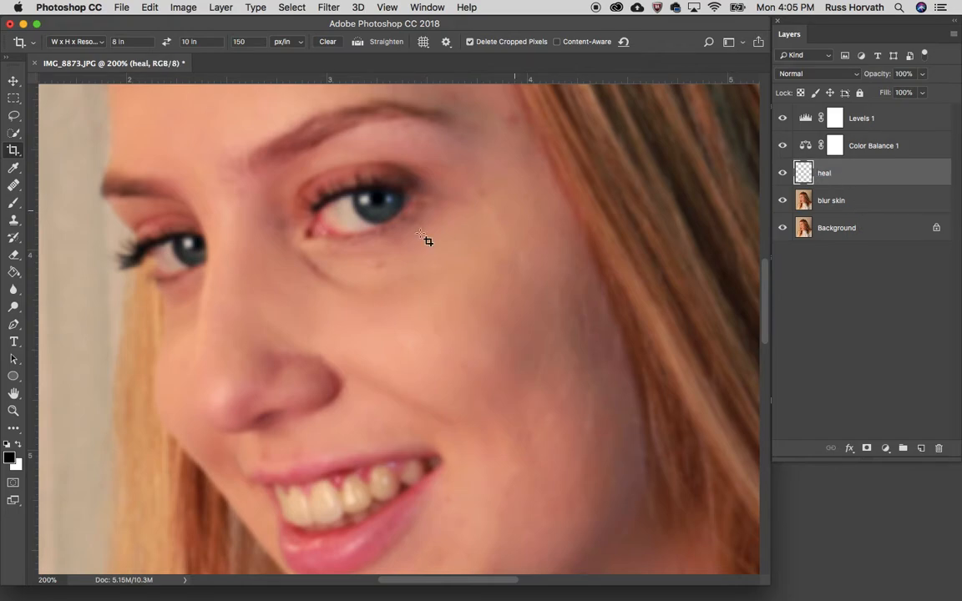
# Set up the Healing Brush tool to sample Current & Below and review its brush size and hardness settings.
pyautogui.click(14, 186)
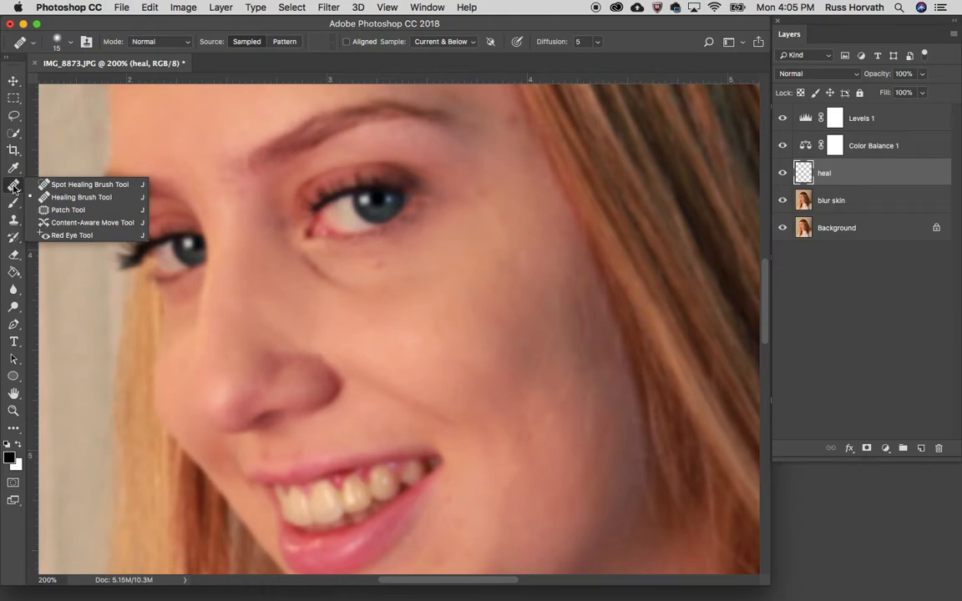
pyautogui.click(67, 200)
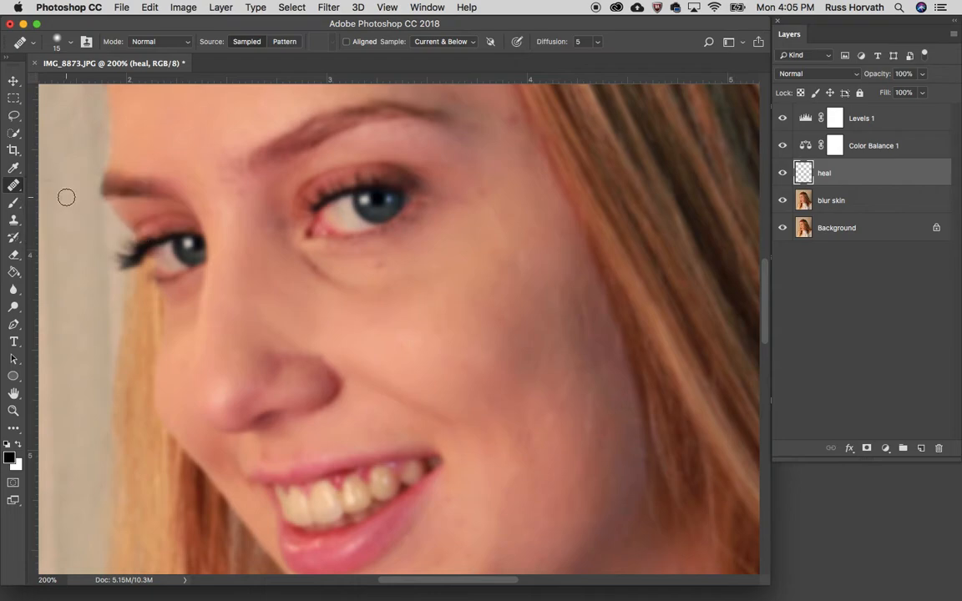
pyautogui.click(419, 44)
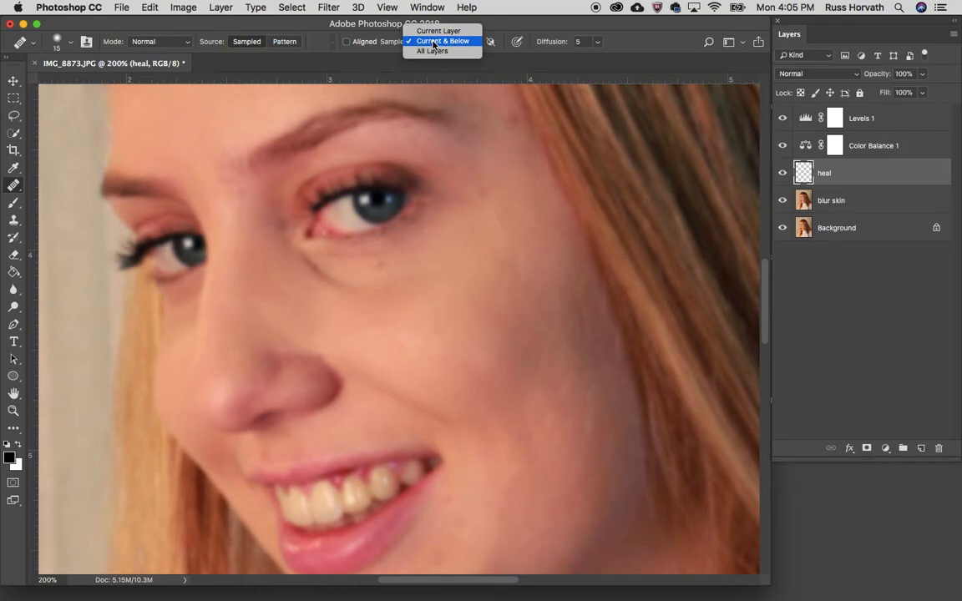
pyautogui.click(434, 42)
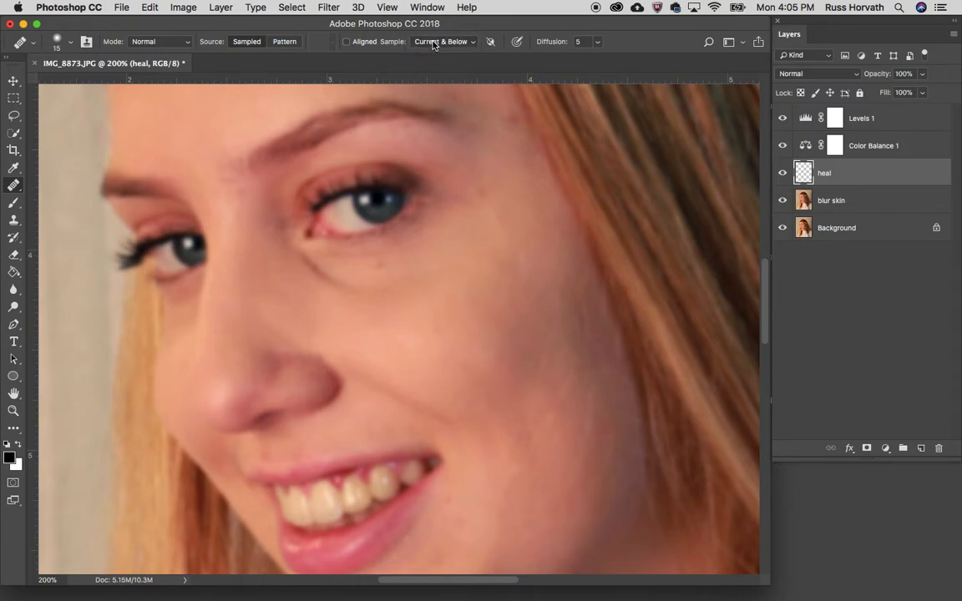
pyautogui.click(71, 46)
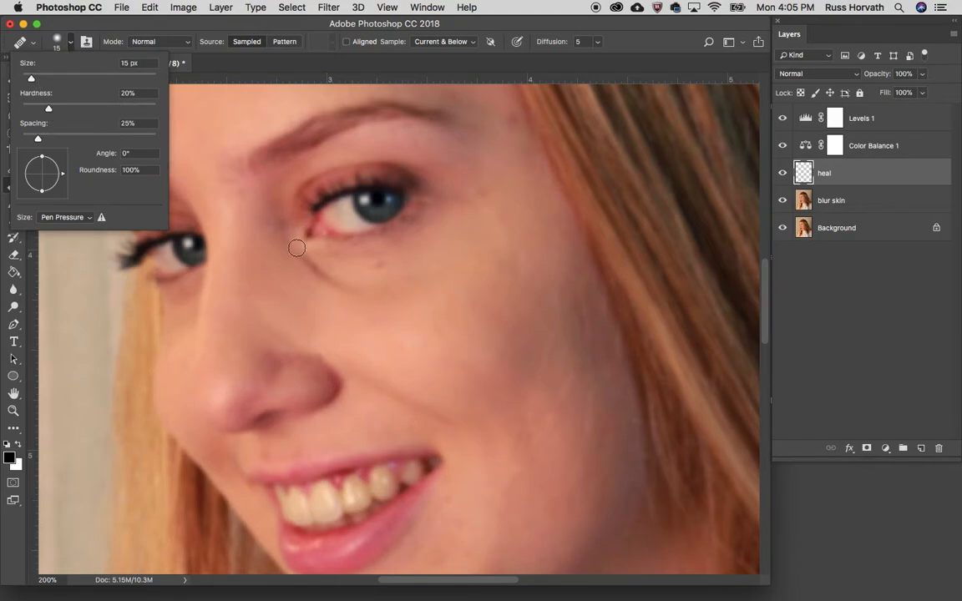
pyautogui.click(311, 289)
pyautogui.click(583, 220)
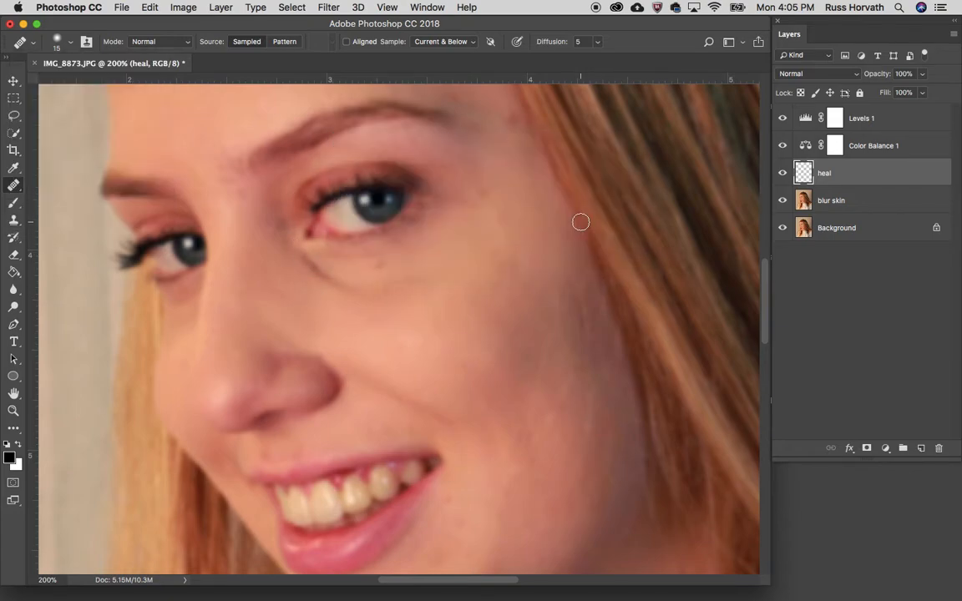
# Heal the curved crease beneath the larger eye on the heal layer, using clean skin sampled from just below it.
pyautogui.keyDown('alt'); pyautogui.click(288, 281); pyautogui.keyUp('alt')
pyautogui.moveTo(306, 262)
pyautogui.mouseDown()
pyautogui.moveTo(347, 286)
pyautogui.moveTo(398, 293)
pyautogui.mouseUp()
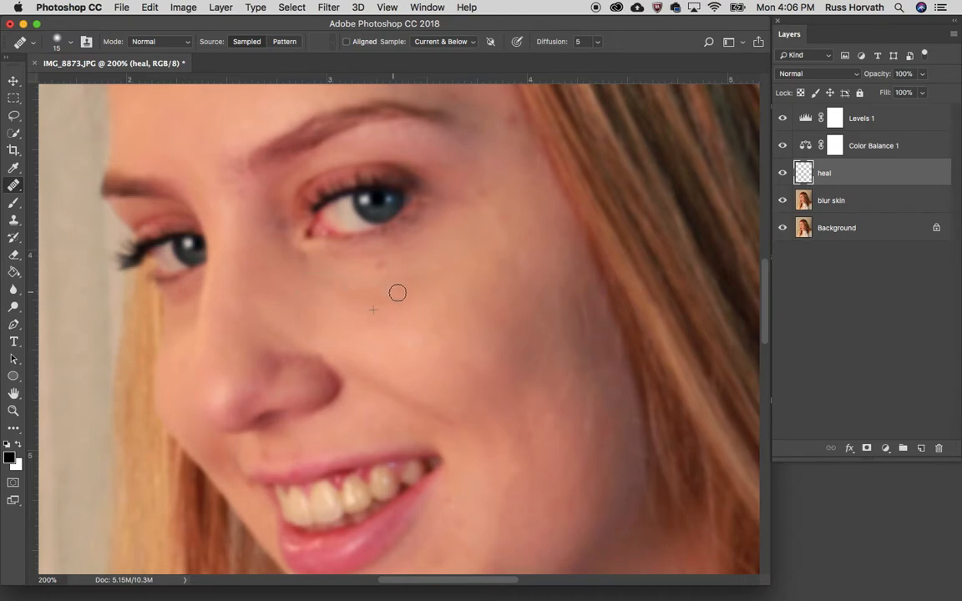
pyautogui.click(361, 292)
pyautogui.moveTo(302, 260)
pyautogui.mouseDown()
pyautogui.moveTo(321, 284)
pyautogui.moveTo(365, 296)
pyautogui.mouseUp()
# Heal the remaining small spots and lines under the same eye with fresh samples from the cheek.
pyautogui.keyDown('alt'); pyautogui.click(392, 351); pyautogui.keyUp('alt')
pyautogui.moveTo(355, 319)
pyautogui.mouseDown()
pyautogui.moveTo(391, 318)
pyautogui.moveTo(404, 309)
pyautogui.moveTo(393, 305)
pyautogui.moveTo(417, 300)
pyautogui.moveTo(404, 282)
pyautogui.moveTo(362, 303)
pyautogui.mouseUp()
pyautogui.keyDown('alt'); pyautogui.click(362, 331); pyautogui.keyUp('alt')
pyautogui.keyDown('alt'); pyautogui.click(452, 250); pyautogui.keyUp('alt')
pyautogui.keyDown('alt'); pyautogui.click(420, 263); pyautogui.keyUp('alt')
pyautogui.scroll(-3, 383, 338)
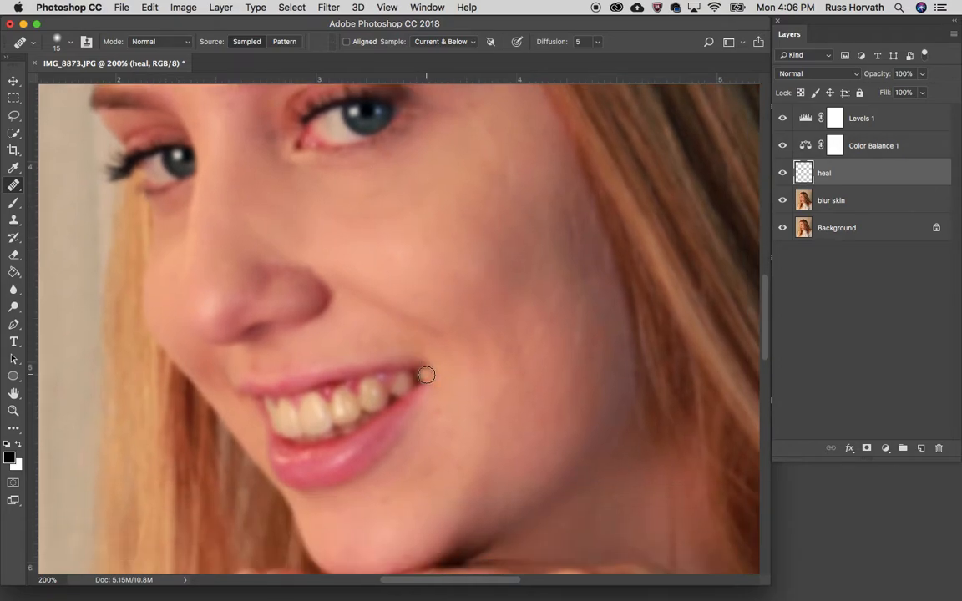
# Heal the skin beneath the larger eye and the lower end of the smile crease, sampling clean skin from the upper cheek.
pyautogui.keyDown('alt'); pyautogui.click(327, 234); pyautogui.keyUp('alt')
pyautogui.moveTo(328, 193); pyautogui.dragTo(387, 190)
pyautogui.keyDown('alt'); pyautogui.click(323, 232); pyautogui.keyUp('alt')
pyautogui.keyDown('alt'); pyautogui.click(375, 250); pyautogui.keyUp('alt')
pyautogui.moveTo(398, 313); pyautogui.dragTo(441, 333)
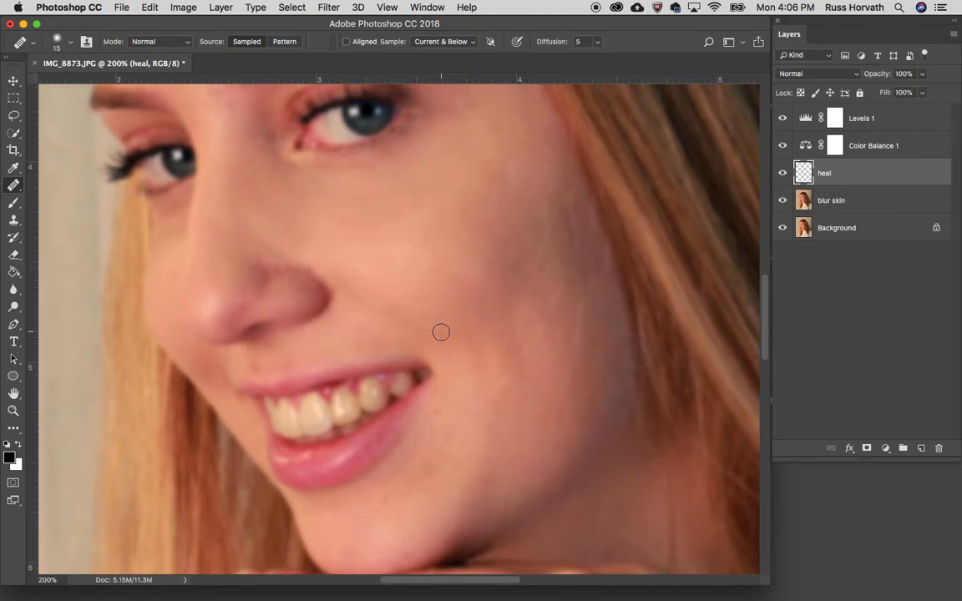
pyautogui.click(441, 332)
# Smooth the crease running from the nostril to the mouth corner and heal the spot above the upper lip with nearby samples.
pyautogui.keyDown('alt'); pyautogui.click(378, 260); pyautogui.keyUp('alt')
pyautogui.moveTo(335, 271); pyautogui.dragTo(378, 296)
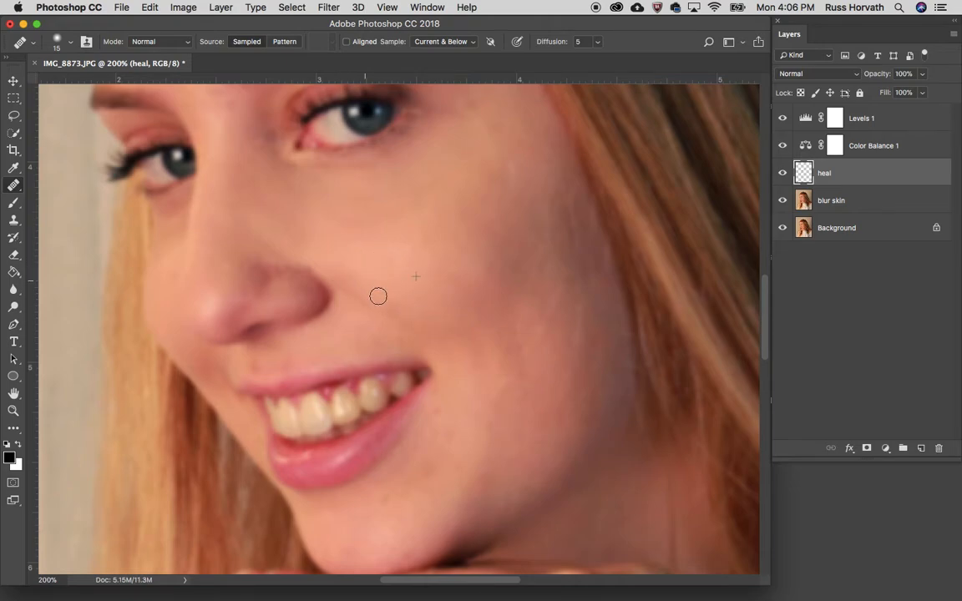
pyautogui.keyDown('alt'); pyautogui.click(368, 251); pyautogui.keyUp('alt')
pyautogui.moveTo(345, 283)
pyautogui.mouseDown()
pyautogui.moveTo(373, 314)
pyautogui.moveTo(429, 329)
pyautogui.mouseUp()
pyautogui.click(438, 283)
pyautogui.keyDown('alt'); pyautogui.click(400, 280); pyautogui.keyUp('alt')
pyautogui.moveTo(389, 309); pyautogui.dragTo(397, 315)
pyautogui.click(257, 364)
pyautogui.keyDown('alt'); pyautogui.click(315, 357); pyautogui.keyUp('alt')
pyautogui.click(254, 367)
# Heal the lines and uneven spots across the forehead with clean forehead skin.
pyautogui.scroll(6, 410, 320)
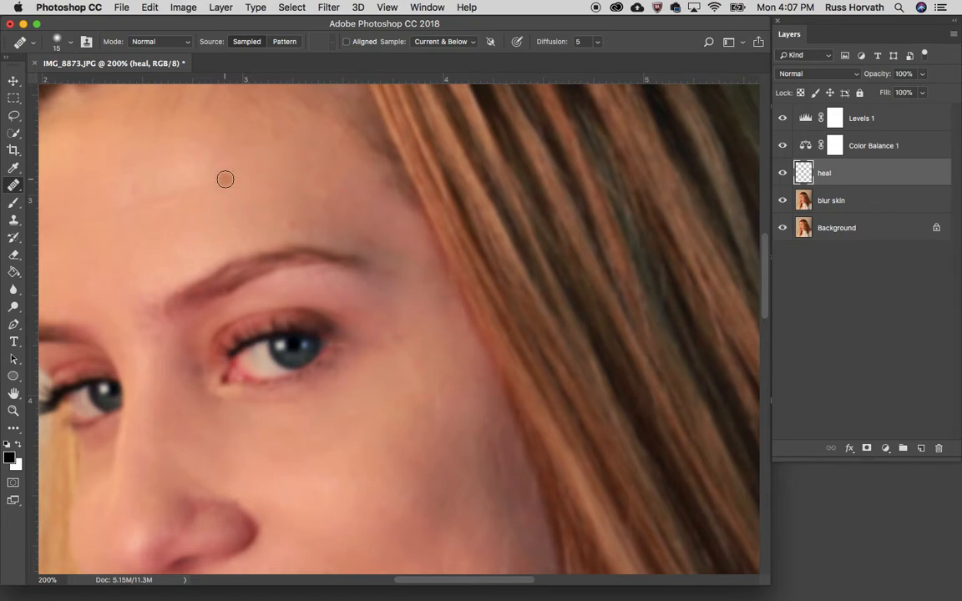
pyautogui.hscroll(-5, 267, 193)
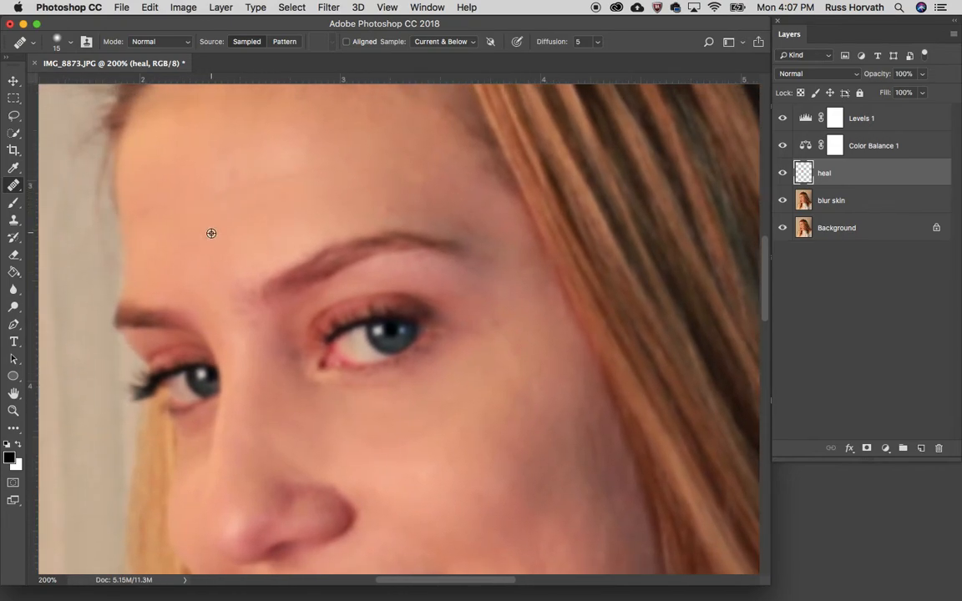
pyautogui.keyDown('alt'); pyautogui.click(211, 233); pyautogui.keyUp('alt')
pyautogui.moveTo(142, 213); pyautogui.dragTo(252, 189)
pyautogui.moveTo(143, 189)
pyautogui.mouseDown()
pyautogui.moveTo(218, 154)
pyautogui.moveTo(326, 133)
pyautogui.mouseUp()
pyautogui.keyDown('alt'); pyautogui.click(344, 118); pyautogui.keyUp('alt')
pyautogui.moveTo(283, 143)
pyautogui.mouseDown()
pyautogui.moveTo(262, 174)
pyautogui.moveTo(219, 176)
pyautogui.mouseUp()
# Compare the whole portrait with and without the heal layer, leaving the layer visible.
pyautogui.press('super+0')
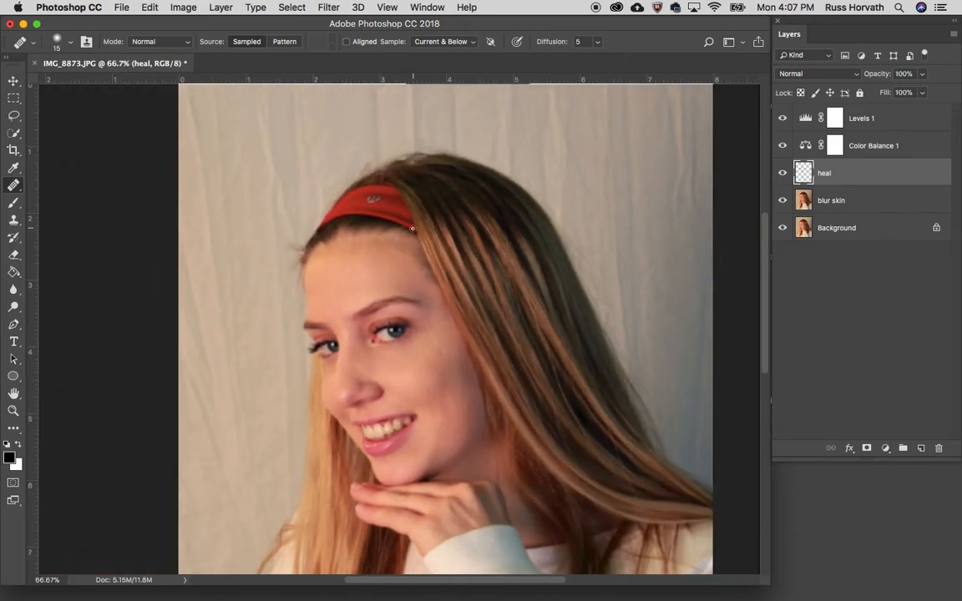
pyautogui.click(783, 174)
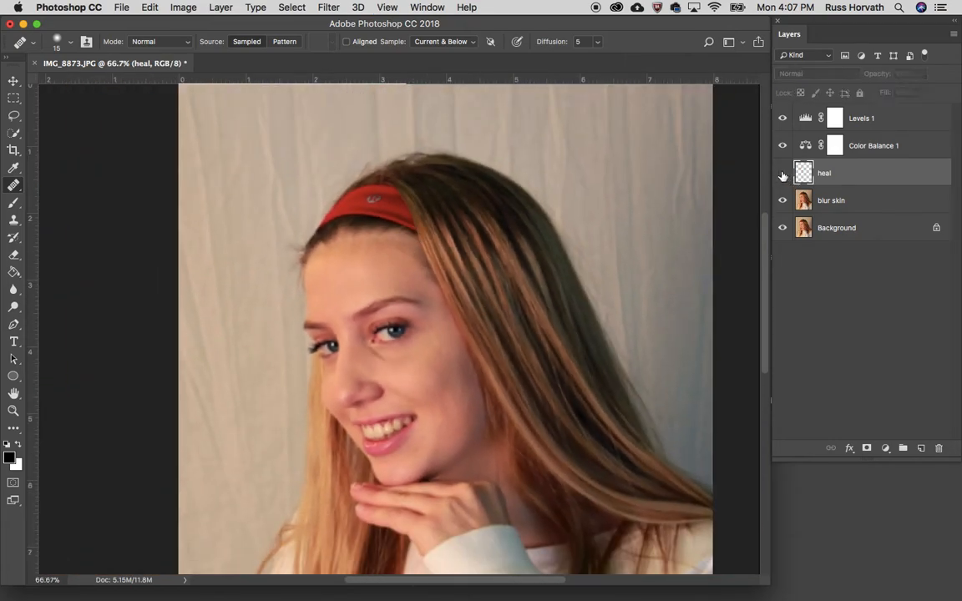
pyautogui.click(783, 174)
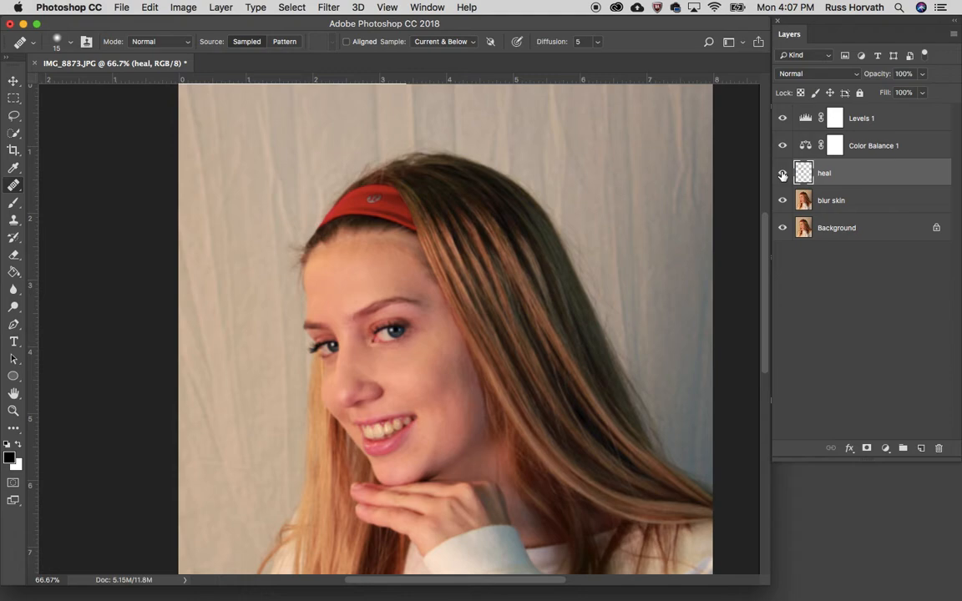
# Heal the small blemishes on the chin and below the lower lip, sampling skin from just beneath the mouth corner.
pyautogui.press('super+equal')
pyautogui.press('super+equal')
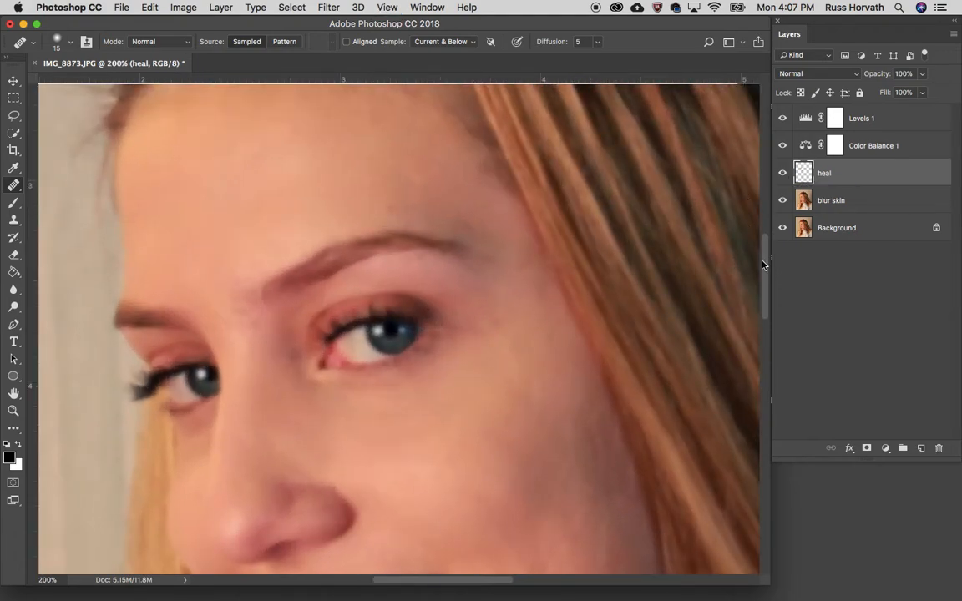
pyautogui.moveTo(513, 384); pyautogui.dragTo(445, 205)
pyautogui.moveTo(498, 474); pyautogui.dragTo(480, 289)
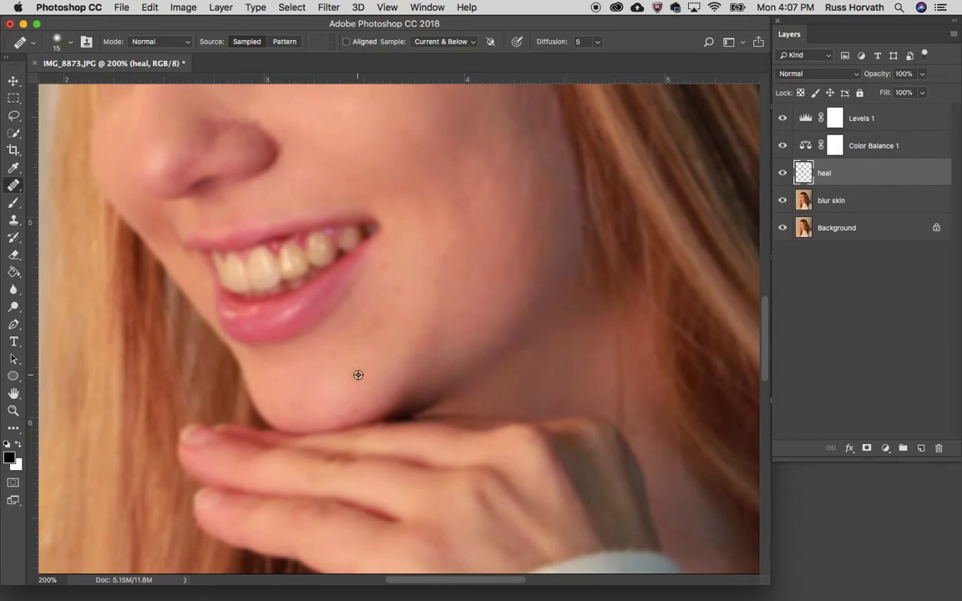
pyautogui.keyDown('alt'); pyautogui.click(379, 341); pyautogui.keyUp('alt')
pyautogui.click(358, 408)
pyautogui.keyDown('alt'); pyautogui.click(383, 353); pyautogui.keyUp('alt')
pyautogui.moveTo(325, 355); pyautogui.dragTo(337, 358)
# Heal the marks below the mouth corner and along the lower chin with fresh samples from the chin.
pyautogui.keyDown('alt'); pyautogui.click(371, 364); pyautogui.keyUp('alt')
pyautogui.moveTo(382, 318); pyautogui.dragTo(403, 290)
pyautogui.moveTo(386, 328)
pyautogui.mouseDown()
pyautogui.moveTo(385, 269)
pyautogui.moveTo(386, 299)
pyautogui.moveTo(396, 274)
pyautogui.moveTo(404, 314)
pyautogui.mouseUp()
pyautogui.keyDown('alt'); pyautogui.click(338, 384); pyautogui.keyUp('alt')
pyautogui.moveTo(308, 402); pyautogui.dragTo(288, 398)
pyautogui.moveTo(314, 402)
pyautogui.mouseDown()
pyautogui.moveTo(316, 388)
pyautogui.moveTo(354, 362)
pyautogui.mouseUp()
# Heal the small spots on the cheek beside and above the mouth corner.
pyautogui.keyDown('alt'); pyautogui.click(466, 278); pyautogui.keyUp('alt')
pyautogui.moveTo(441, 286); pyautogui.dragTo(439, 291)
pyautogui.scroll(5, 458, 249)
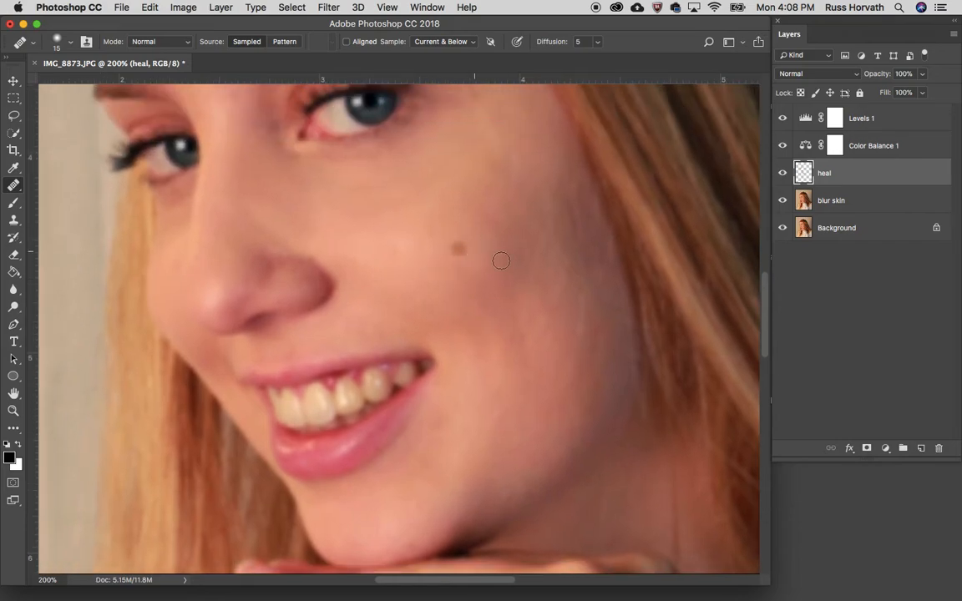
pyautogui.click(458, 249)
# Try to heal the shaded side of the nose and nostril with samples from the nose and the adjoining cheek.
pyautogui.hscroll(-5, 442, 268)
pyautogui.scroll(2, 442, 268)
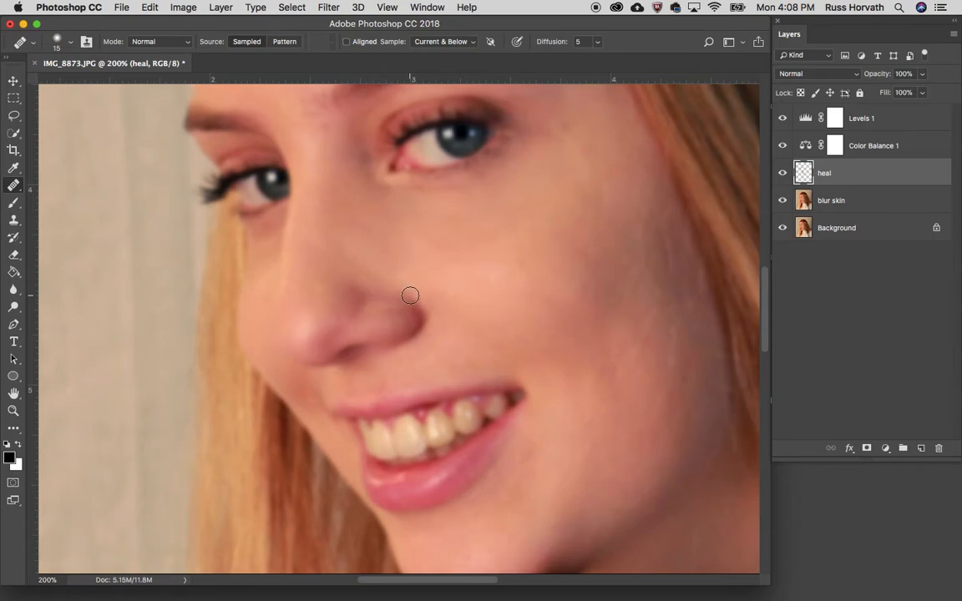
pyautogui.keyDown('alt'); pyautogui.click(368, 320); pyautogui.keyUp('alt')
pyautogui.moveTo(391, 313); pyautogui.dragTo(394, 312)
pyautogui.moveTo(347, 293)
pyautogui.mouseDown()
pyautogui.moveTo(354, 311)
pyautogui.moveTo(353, 290)
pyautogui.moveTo(375, 310)
pyautogui.mouseUp()
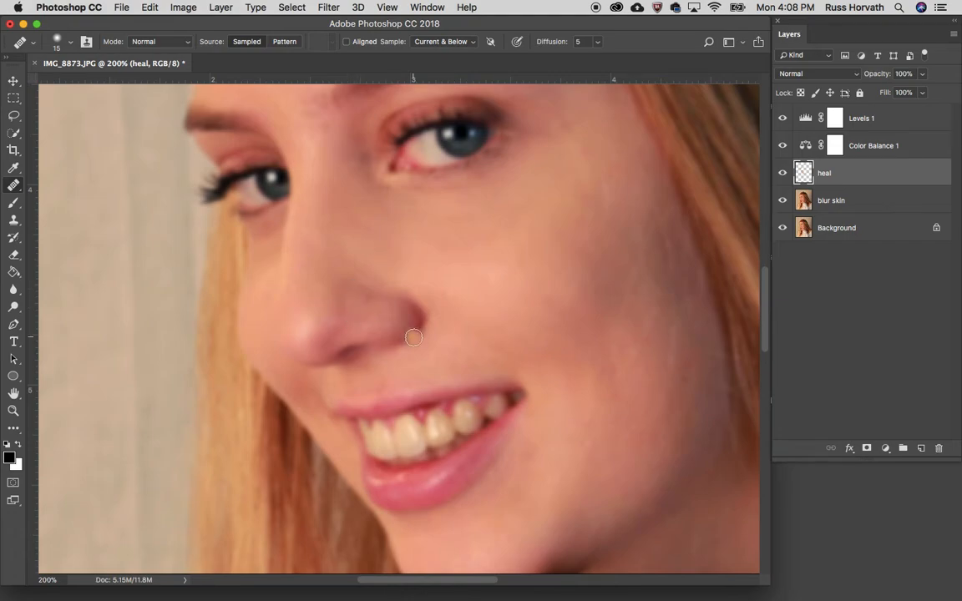
pyautogui.keyDown('alt'); pyautogui.click(368, 266); pyautogui.keyUp('alt')
pyautogui.moveTo(337, 294)
pyautogui.mouseDown()
pyautogui.moveTo(339, 314)
pyautogui.moveTo(349, 281)
pyautogui.mouseUp()
# Step back and forward through the last nose stroke, and erase the healing from the side of the nose.
pyautogui.press('alt+super+z')
pyautogui.press('shift+super+z')
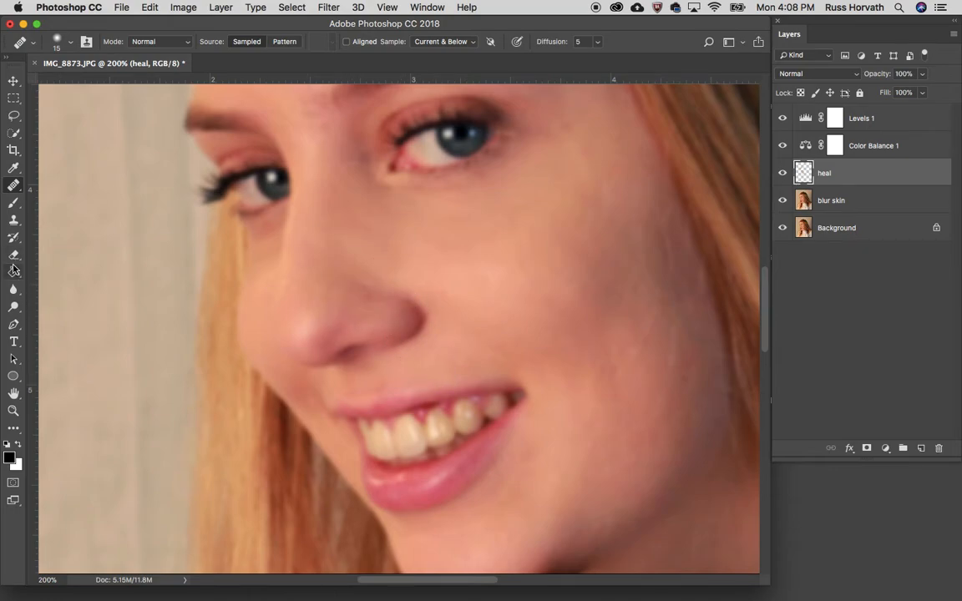
pyautogui.click(15, 255)
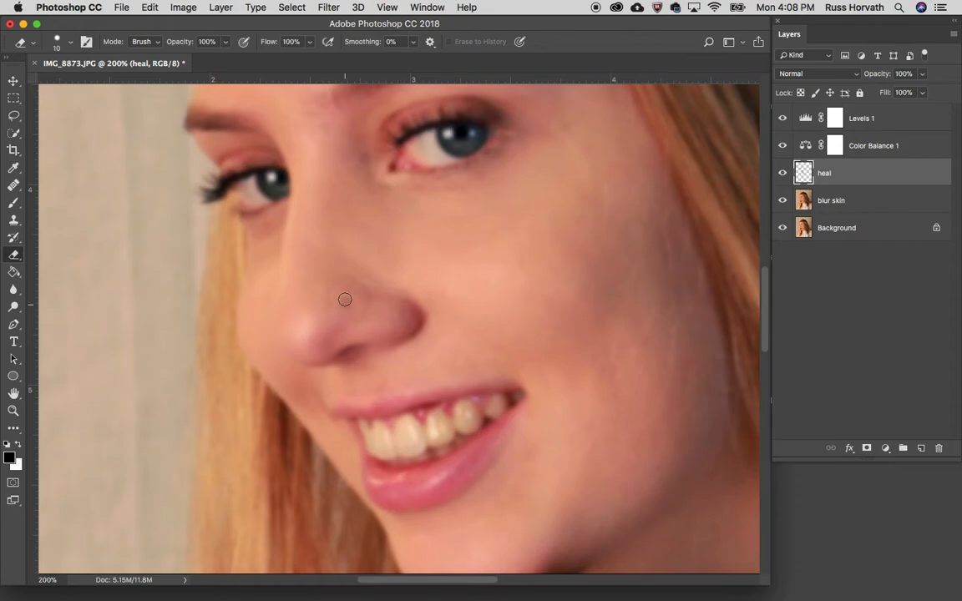
pyautogui.moveTo(345, 300)
pyautogui.mouseDown()
pyautogui.moveTo(373, 313)
pyautogui.moveTo(328, 318)
pyautogui.moveTo(353, 321)
pyautogui.moveTo(401, 297)
pyautogui.mouseUp()
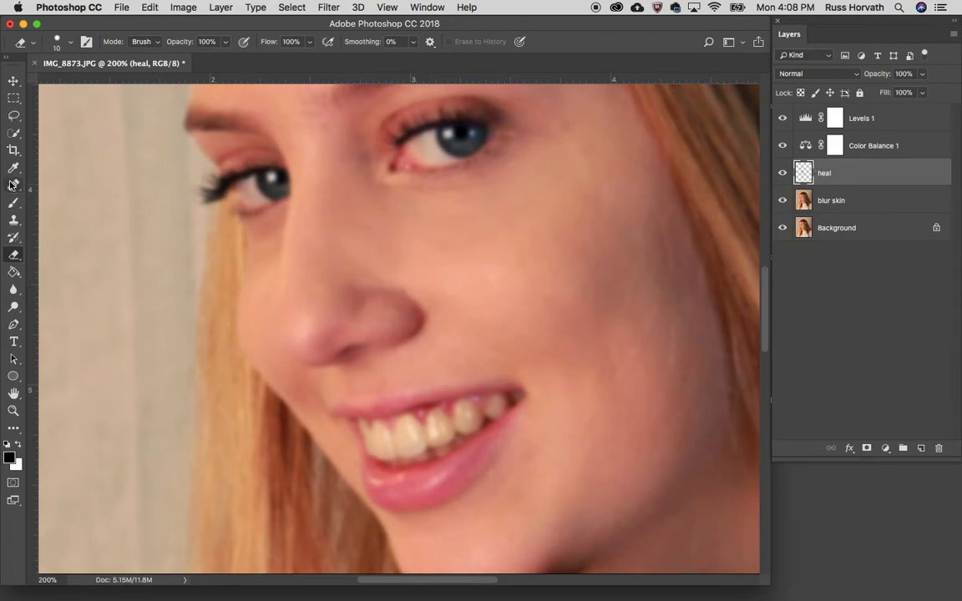
# Heal the side of the nose again with the Healing Brush, sampling clean skin from the cheek beside it.
pyautogui.press('j')
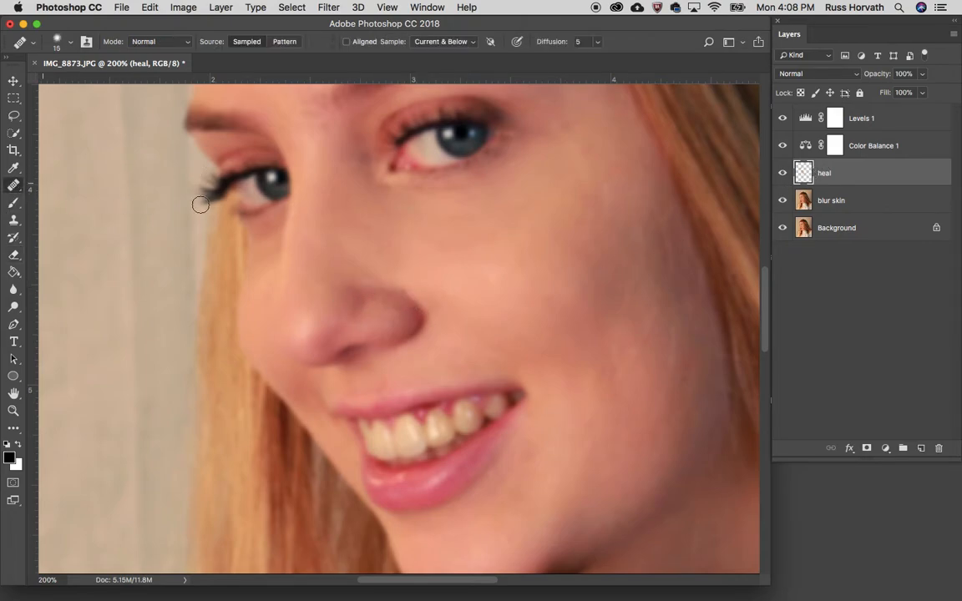
pyautogui.keyDown('alt'); pyautogui.click(415, 273); pyautogui.keyUp('alt')
pyautogui.moveTo(403, 294)
pyautogui.mouseDown()
pyautogui.moveTo(382, 292)
pyautogui.moveTo(400, 304)
pyautogui.moveTo(365, 299)
pyautogui.moveTo(406, 299)
pyautogui.moveTo(358, 293)
pyautogui.moveTo(391, 316)
pyautogui.moveTo(368, 316)
pyautogui.moveTo(407, 314)
pyautogui.mouseUp()
pyautogui.keyDown('alt'); pyautogui.click(397, 258); pyautogui.keyUp('alt')
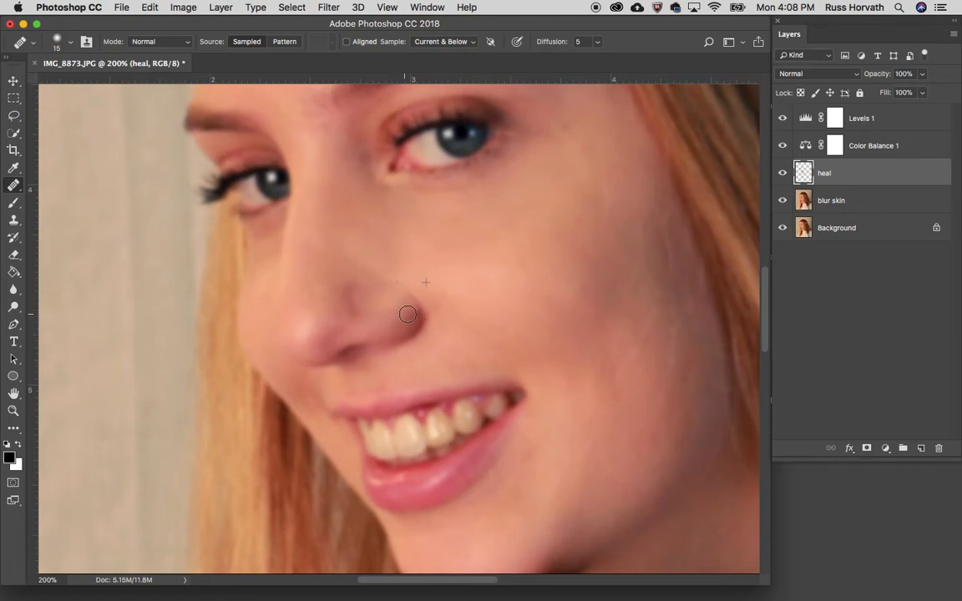
pyautogui.keyDown('alt'); pyautogui.click(379, 243); pyautogui.keyUp('alt')
pyautogui.moveTo(349, 283)
pyautogui.mouseDown()
pyautogui.moveTo(350, 310)
pyautogui.moveTo(345, 282)
pyautogui.mouseUp()
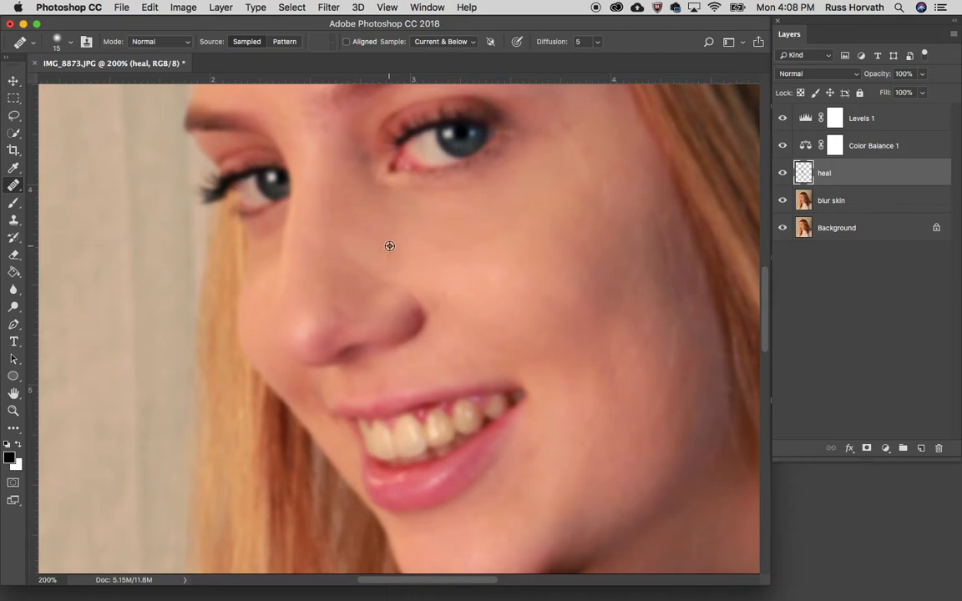
pyautogui.moveTo(338, 293)
pyautogui.mouseDown()
pyautogui.moveTo(337, 307)
pyautogui.moveTo(366, 316)
pyautogui.mouseUp()
pyautogui.click(494, 269)
# View the larger portrait area and toggle the heal layer off and on to judge the overall retouch.
pyautogui.press('super+minus')
pyautogui.press('super+minus')
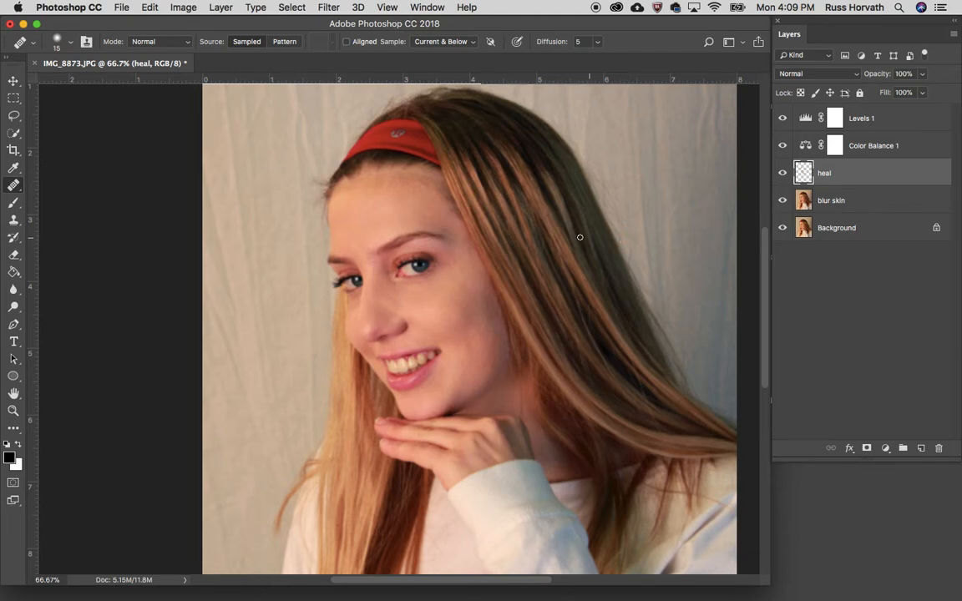
pyautogui.click(784, 173)
pyautogui.click(784, 173)
# Reduce the heal layer's opacity to 65%, comparing the portrait with the layer hidden and shown.
pyautogui.click(923, 76)
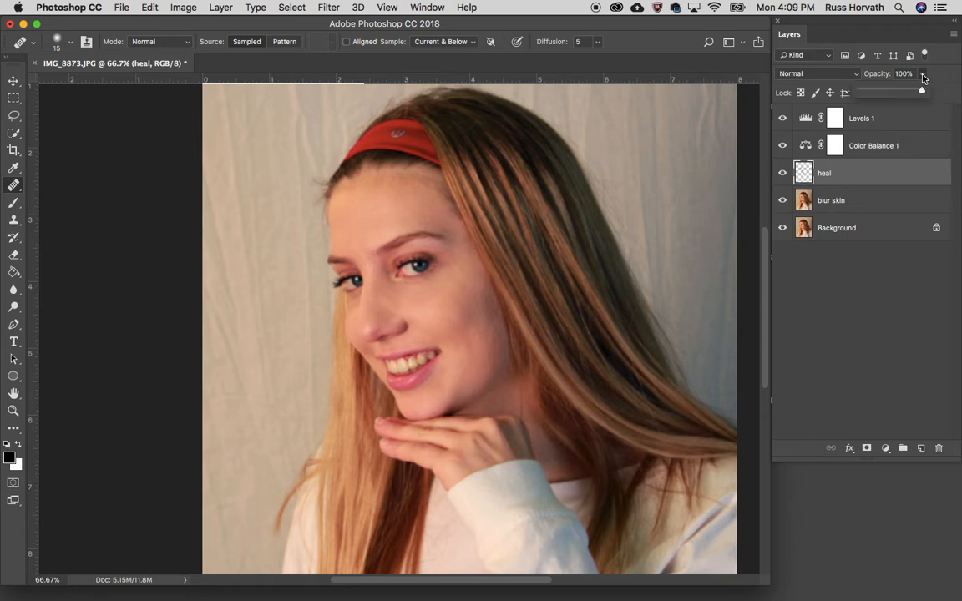
pyautogui.moveTo(913, 92); pyautogui.dragTo(911, 92)
pyautogui.click(783, 173)
pyautogui.click(783, 173)
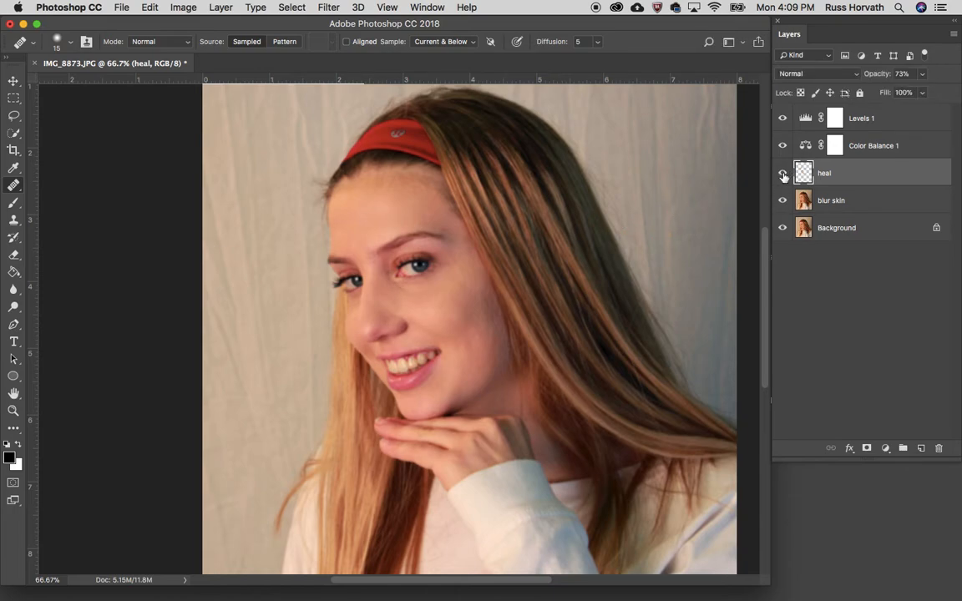
pyautogui.click(924, 74)
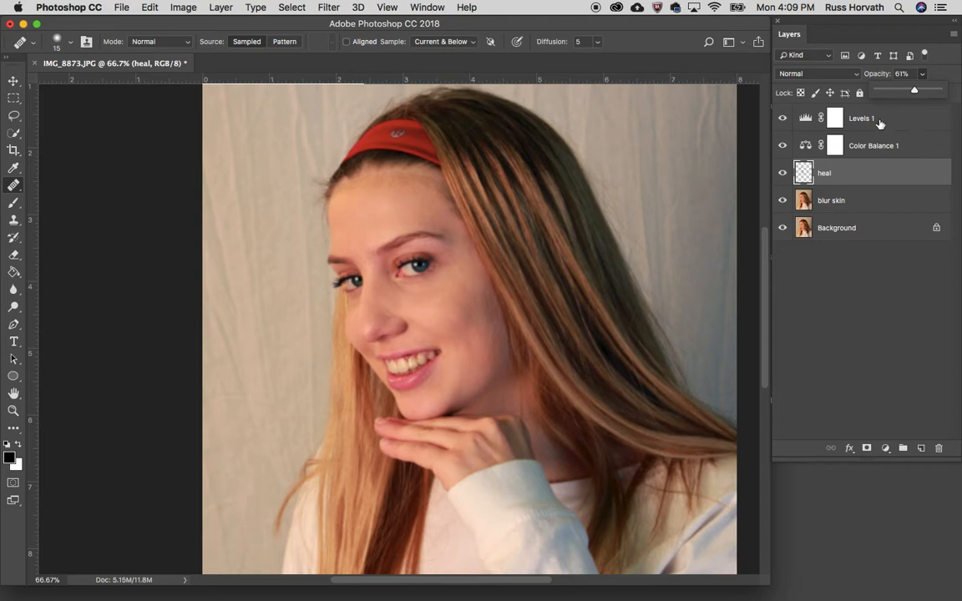
pyautogui.click(784, 174)
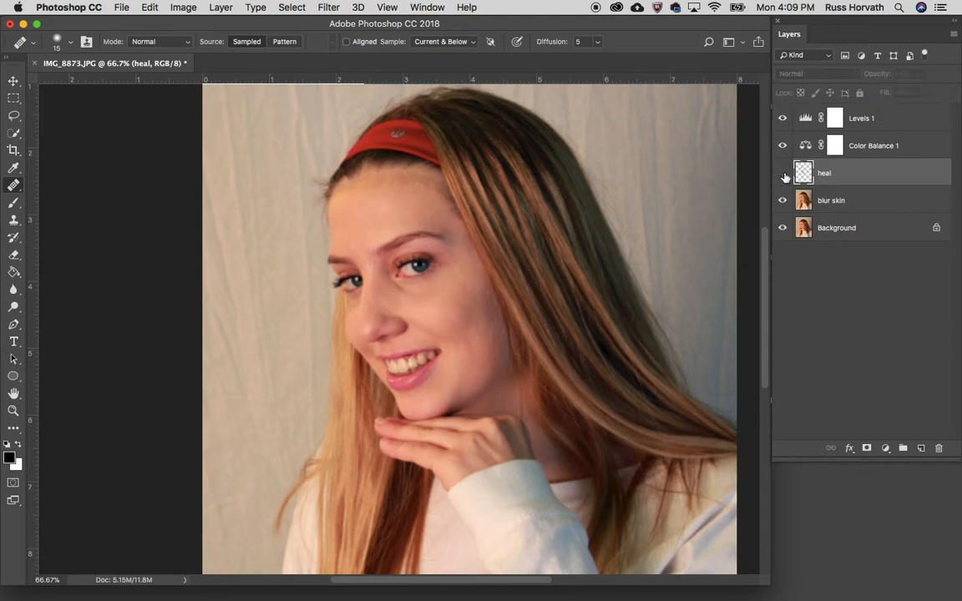
pyautogui.click(784, 174)
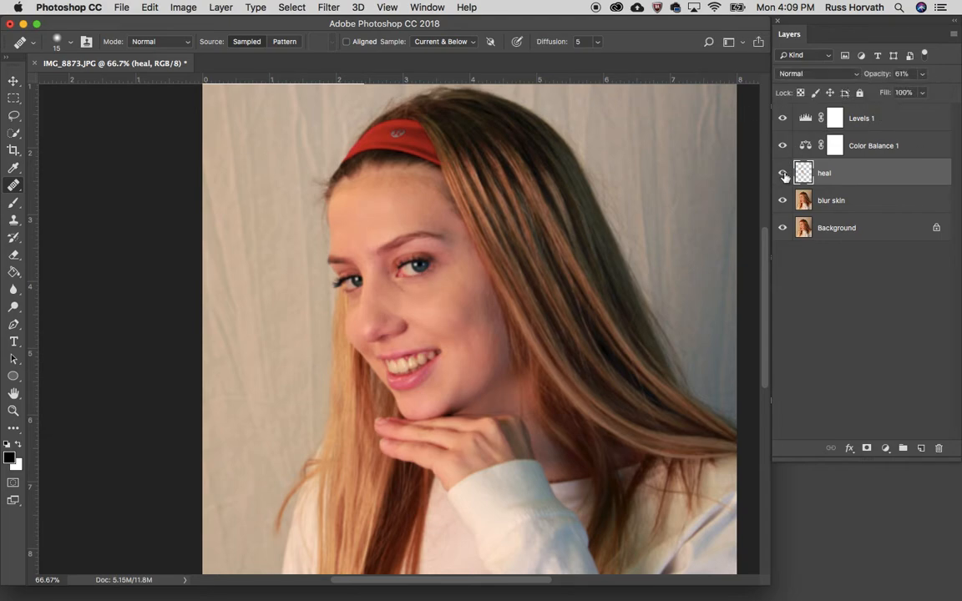
pyautogui.click(922, 75)
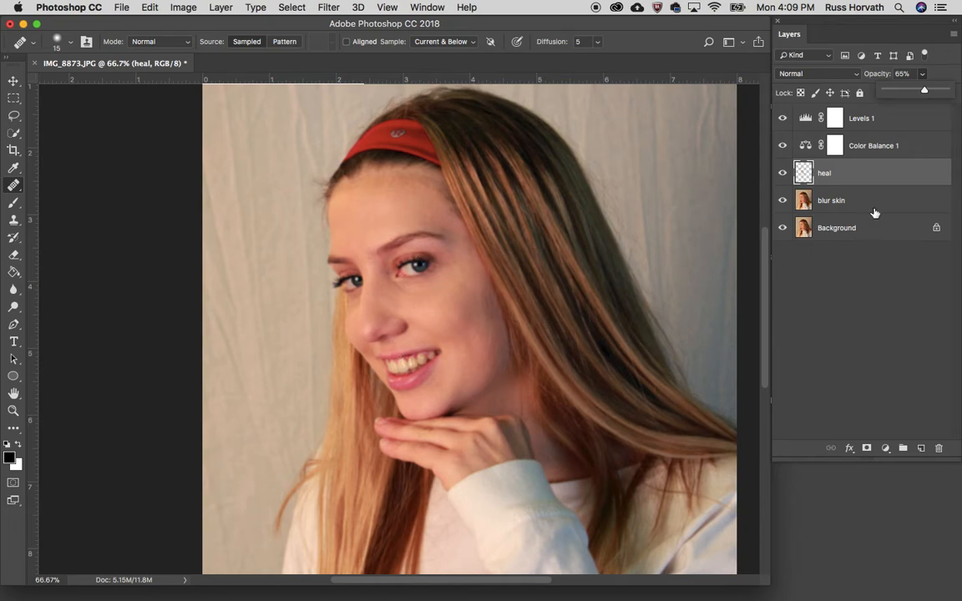
# Duplicate the Background layer as "high pass" and move the copy directly above the heal layer.
pyautogui.click(858, 237)
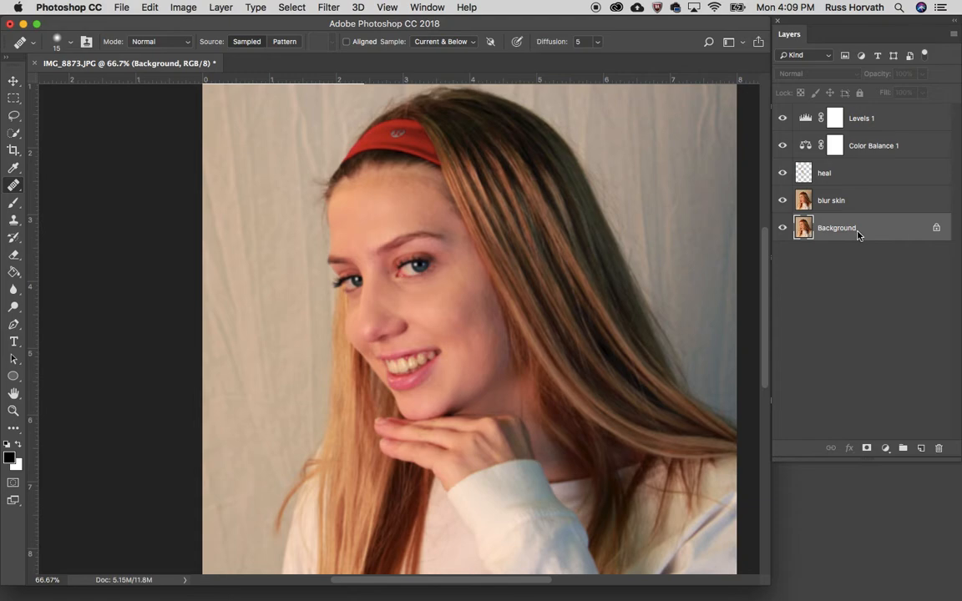
pyautogui.rightClick(858, 236)
pyautogui.click(810, 257)
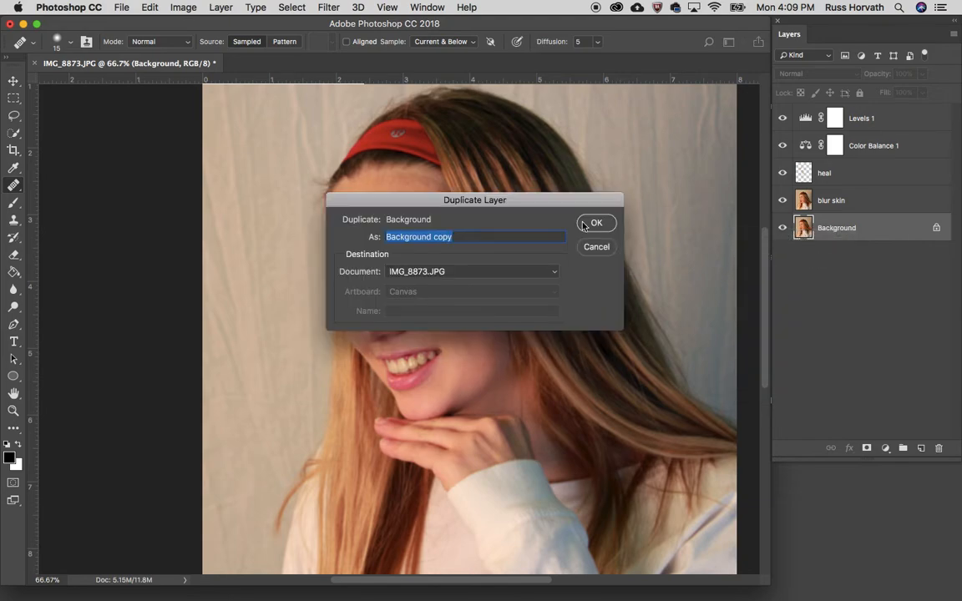
pyautogui.write('high pass')
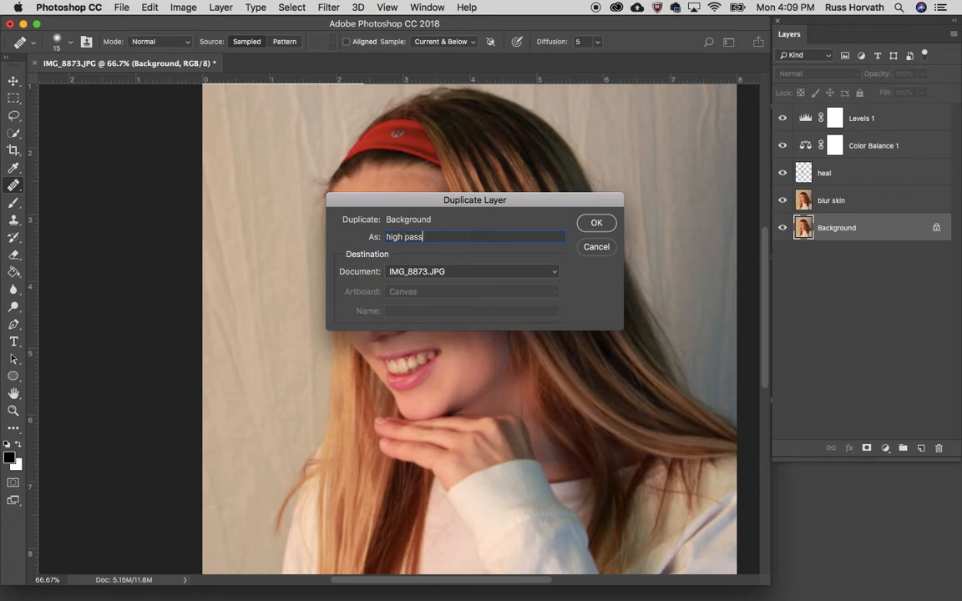
pyautogui.press('Return')
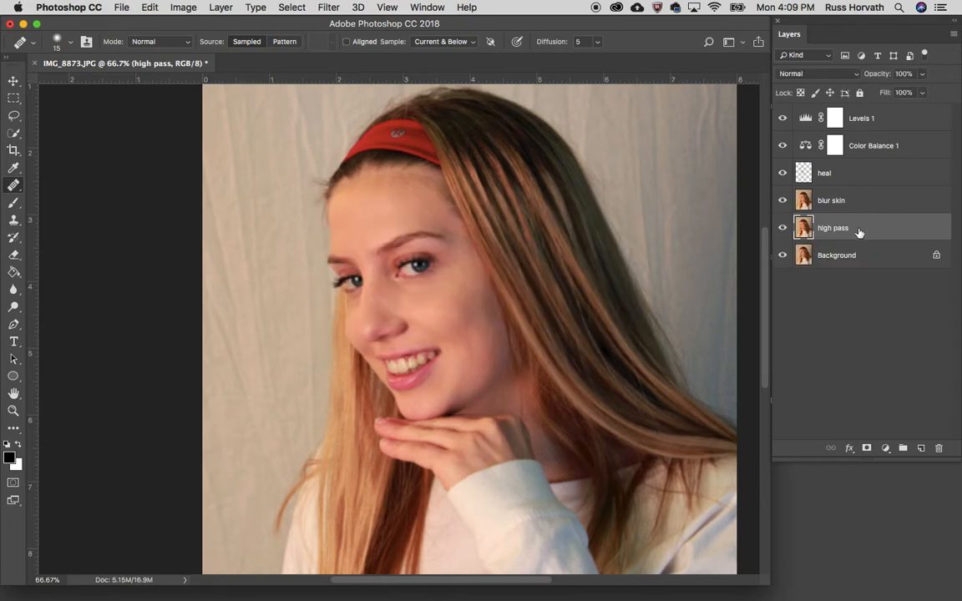
pyautogui.moveTo(857, 228)
pyautogui.mouseDown()
pyautogui.moveTo(855, 164)
pyautogui.moveTo(859, 173)
pyautogui.mouseUp()
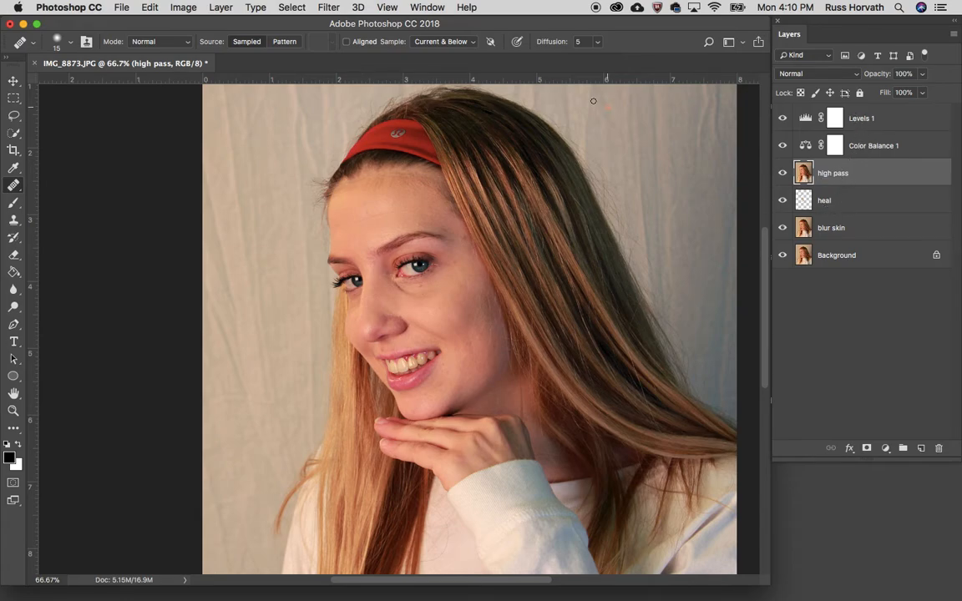
# Apply the High Pass filter to the high pass layer with a radius of 3.4 pixels.
pyautogui.click(329, 7)
pyautogui.moveTo(401, 280)
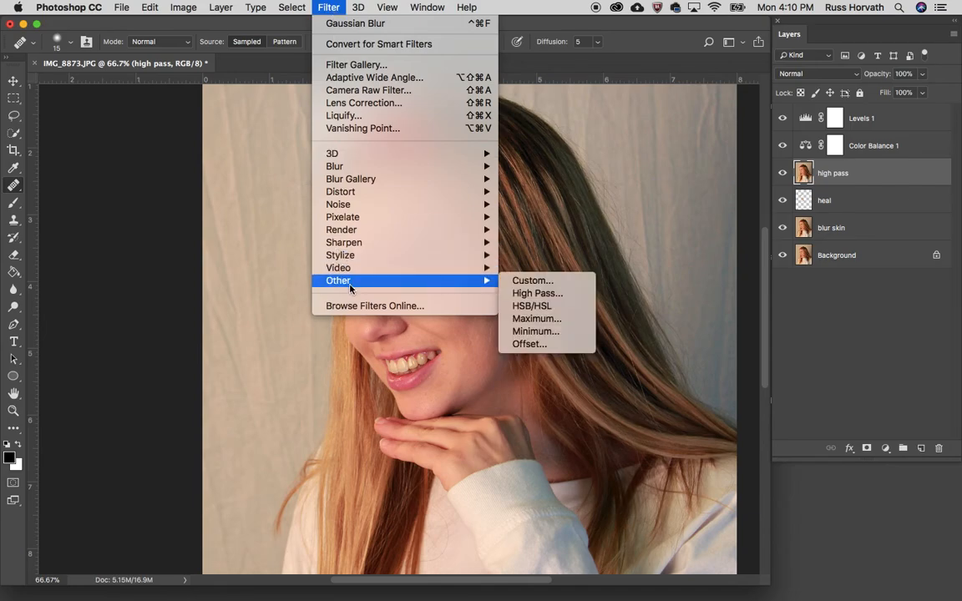
pyautogui.click(539, 294)
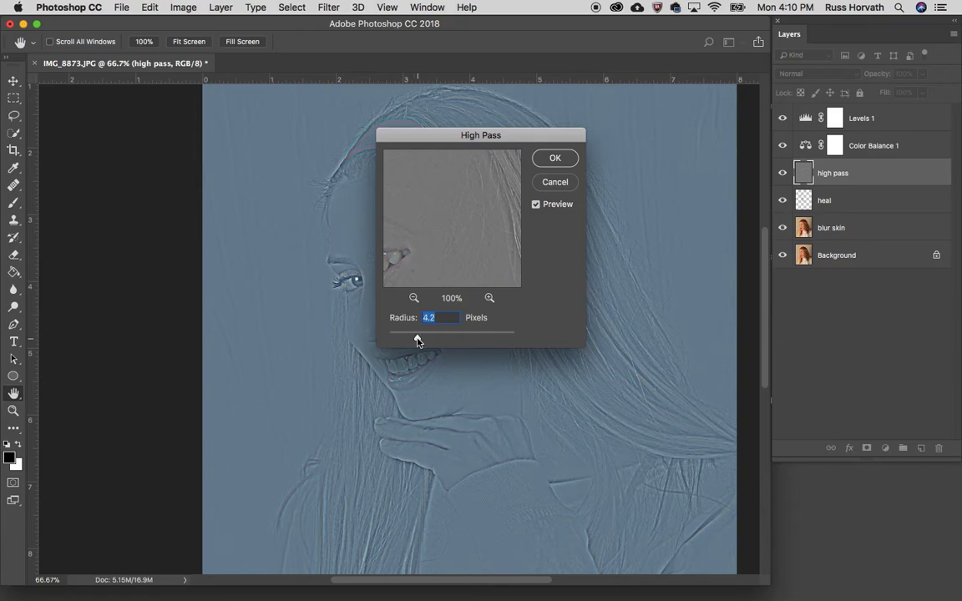
pyautogui.moveTo(418, 341); pyautogui.dragTo(422, 341)
pyautogui.moveTo(426, 144); pyautogui.dragTo(486, 165)
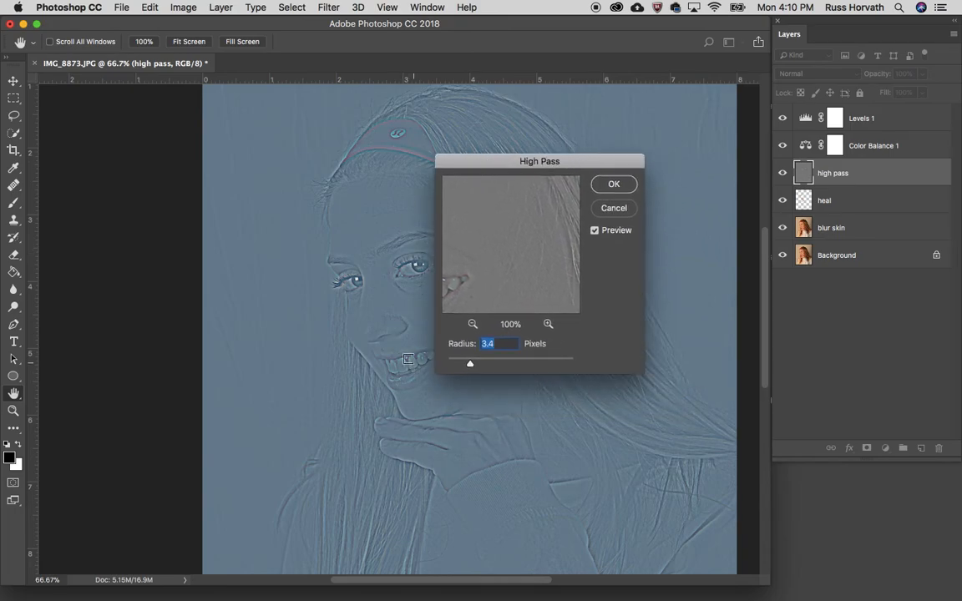
pyautogui.click(620, 189)
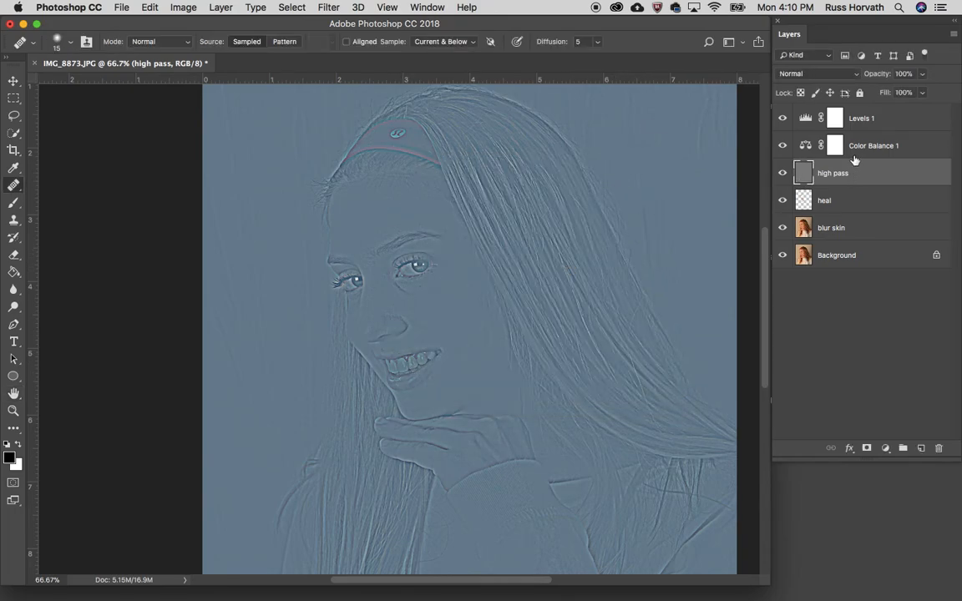
# Set the high pass layer's blend mode to Overlay and add a layer mask to it.
pyautogui.click(856, 76)
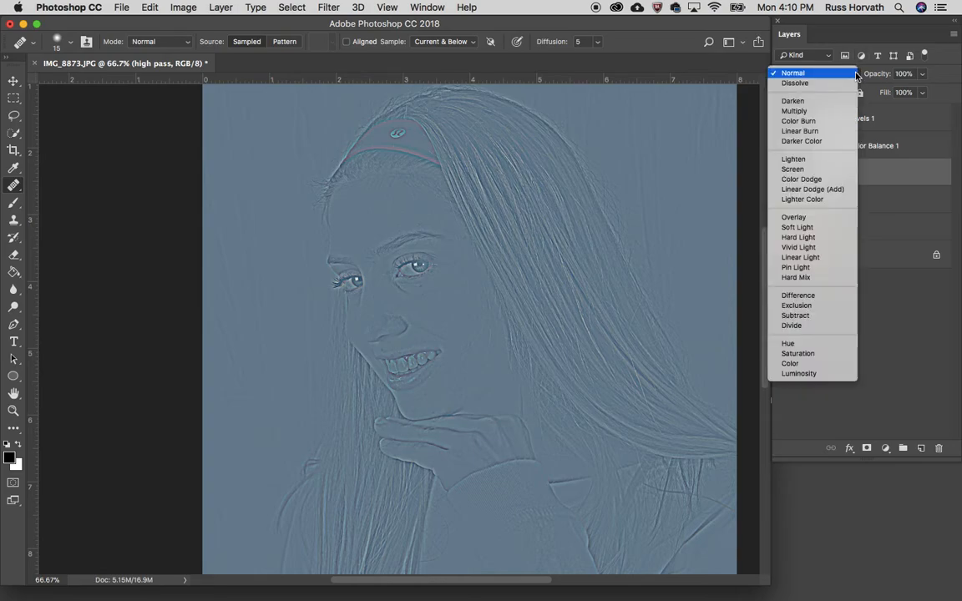
pyautogui.click(817, 218)
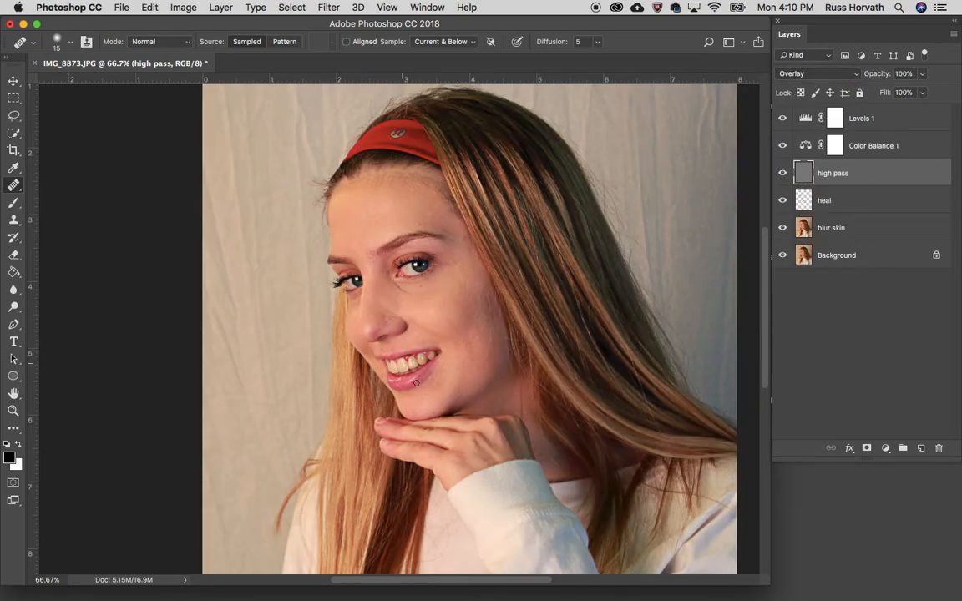
pyautogui.click(783, 201)
pyautogui.click(868, 449)
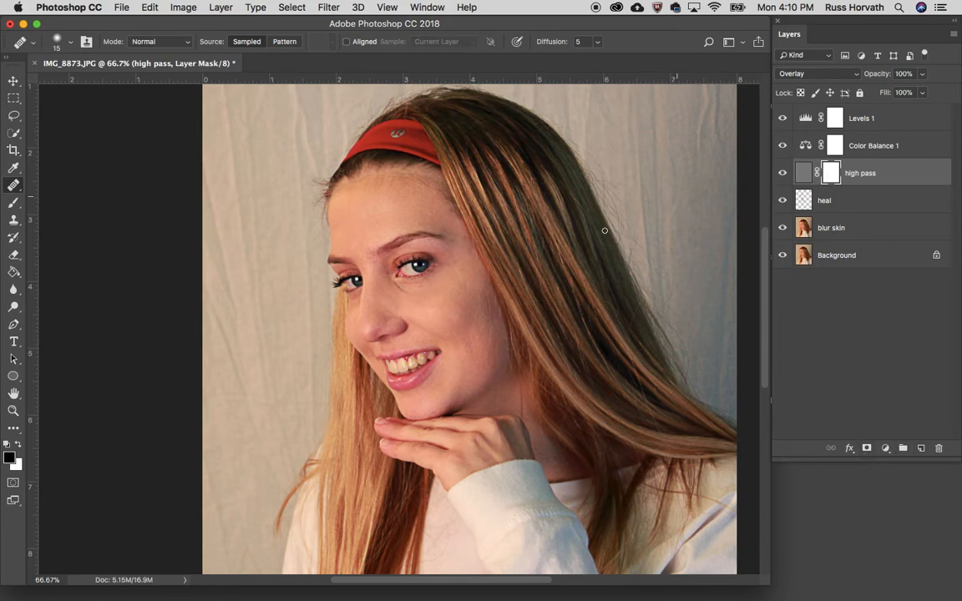
# Set up the Brush tool with a size of 105 px and a hardness of 60%.
pyautogui.hscroll(-5, 412, 186)
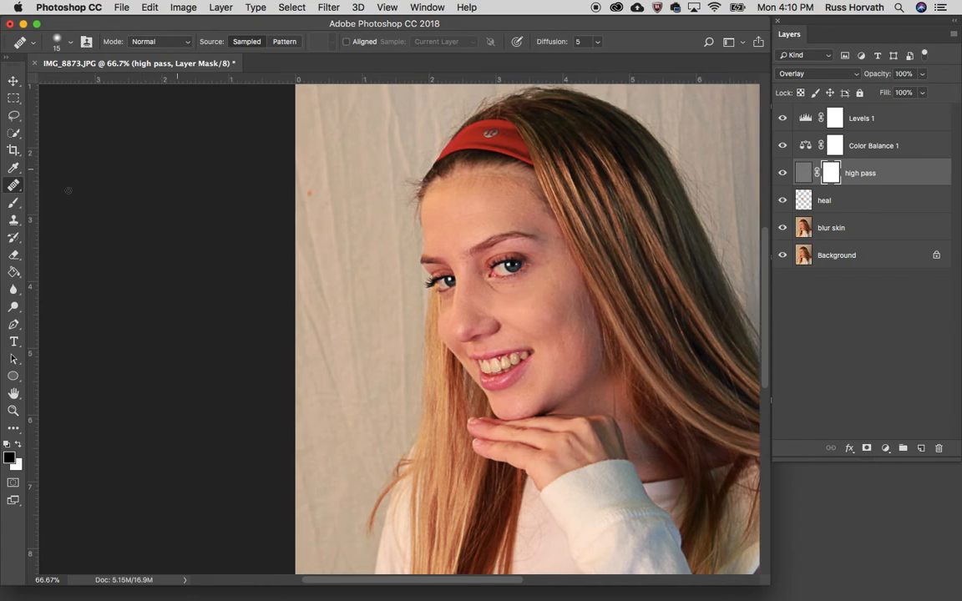
pyautogui.click(15, 204)
pyautogui.hscroll(5, 100, 201)
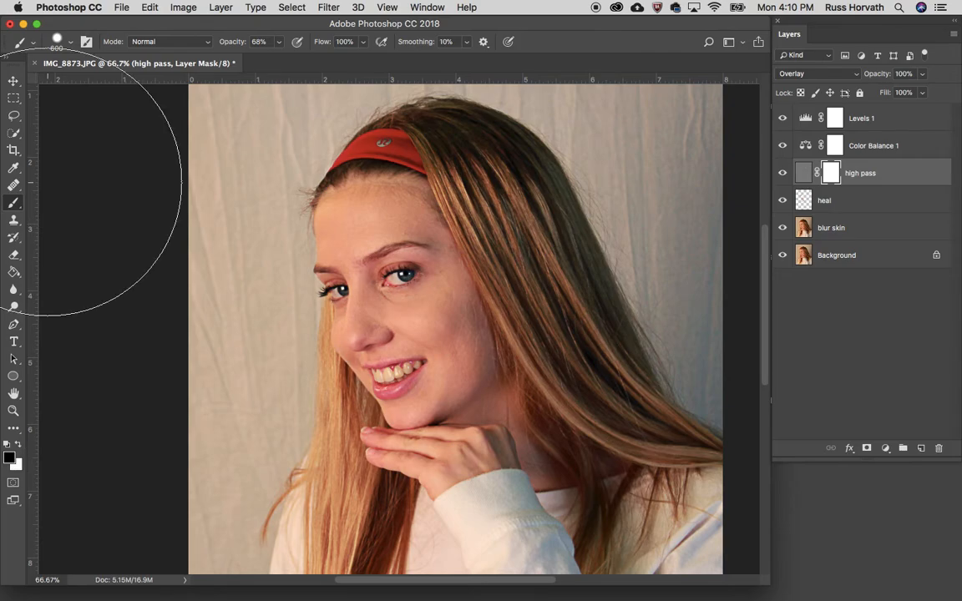
pyautogui.click(71, 43)
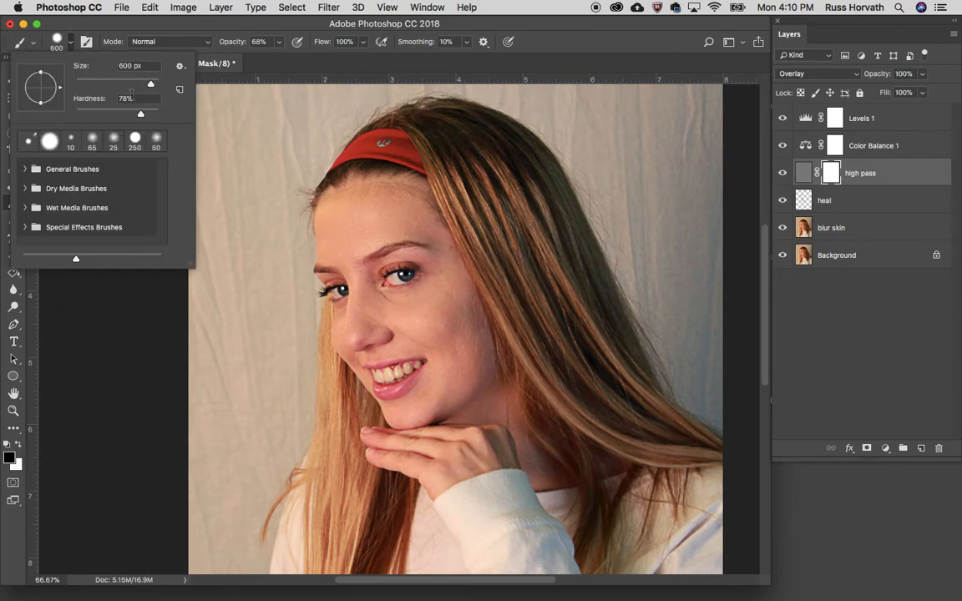
pyautogui.moveTo(139, 118); pyautogui.dragTo(129, 119)
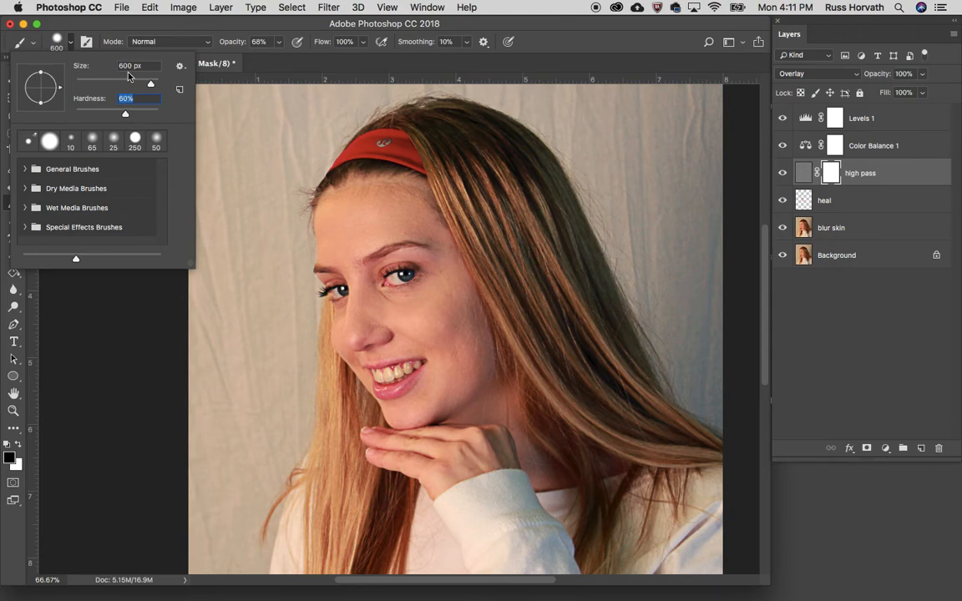
pyautogui.moveTo(150, 84); pyautogui.dragTo(118, 85)
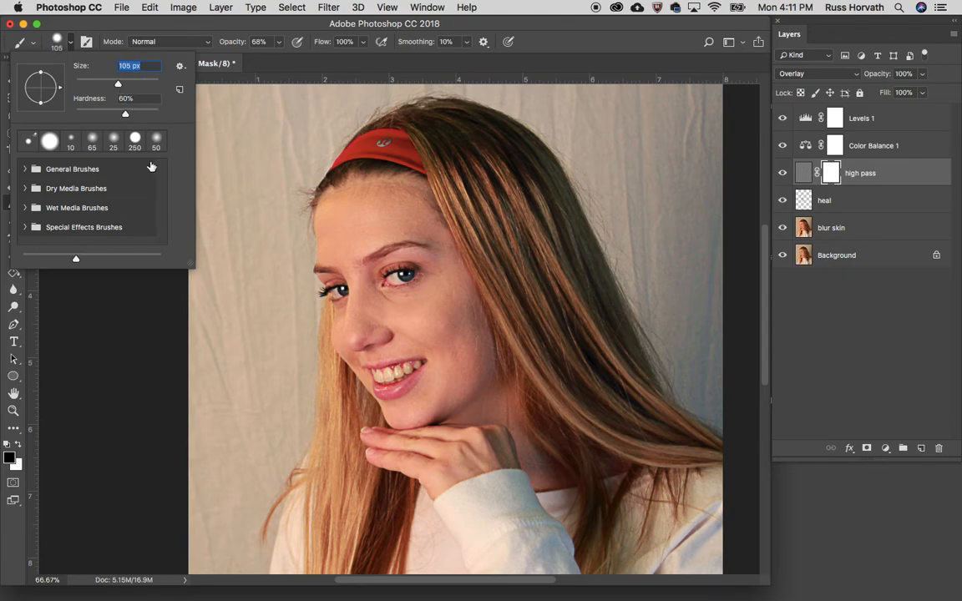
pyautogui.press('Return')
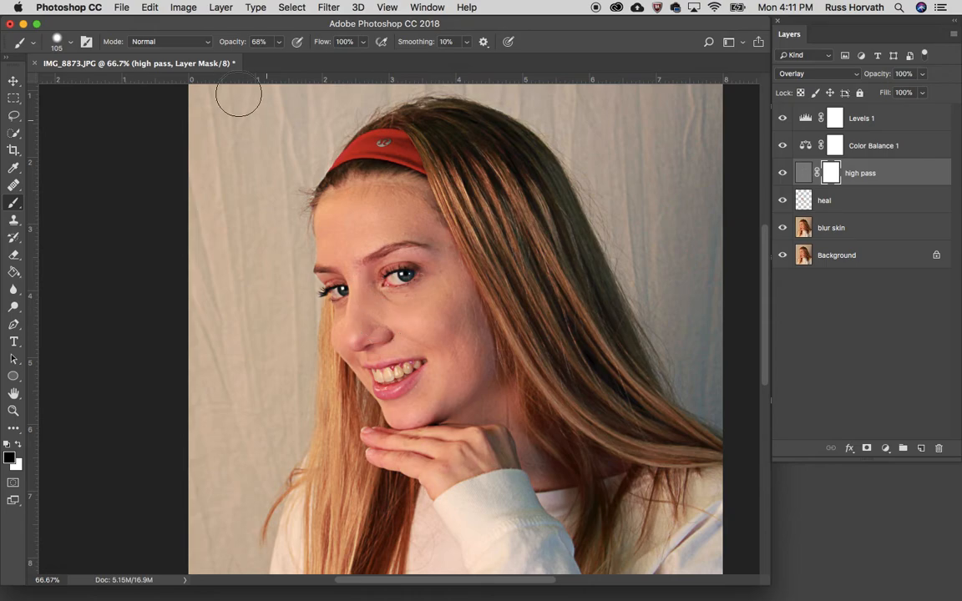
# Fill the high pass layer's mask with black at 100% opacity in Normal mode.
pyautogui.click(150, 7)
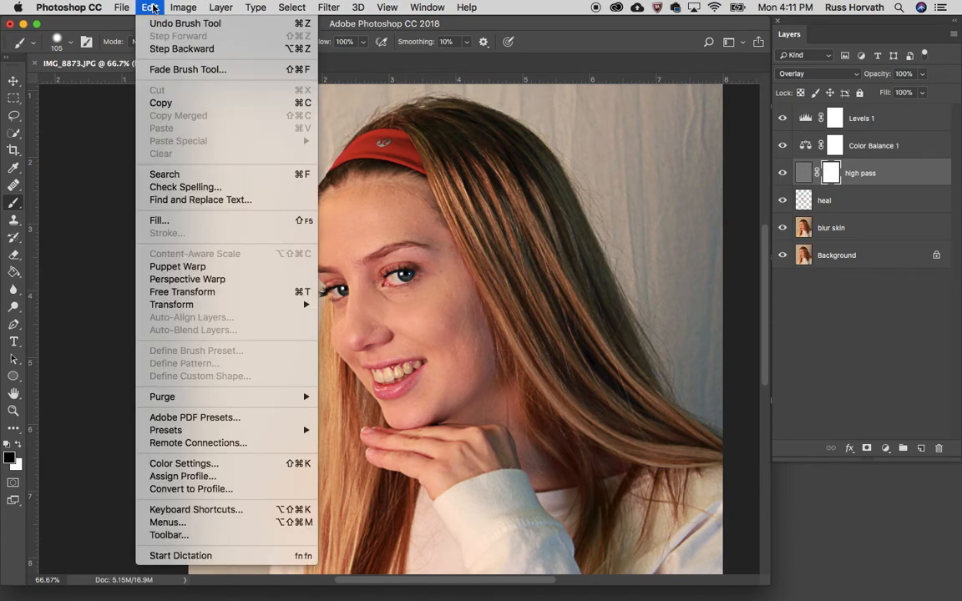
pyautogui.click(163, 220)
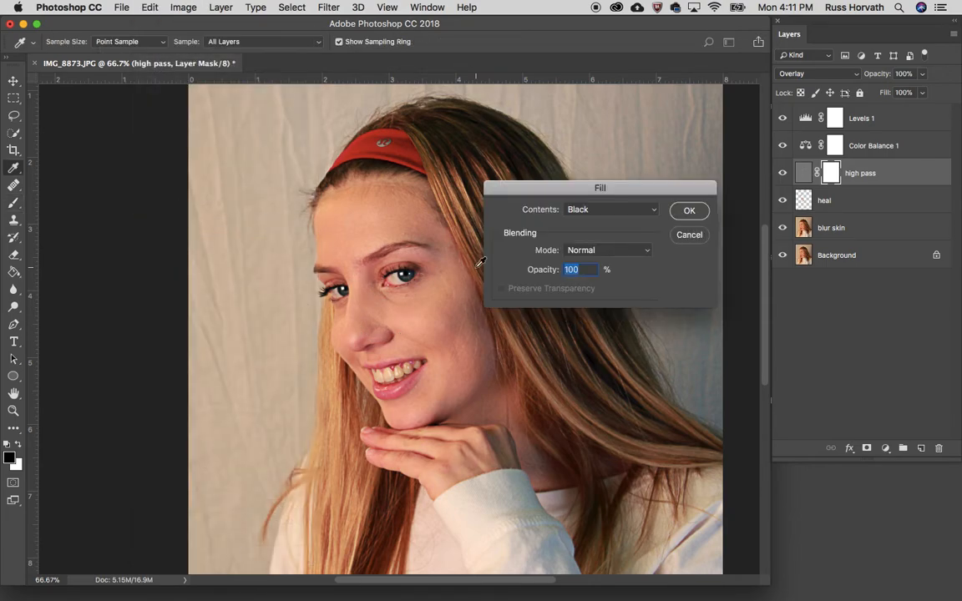
pyautogui.click(689, 211)
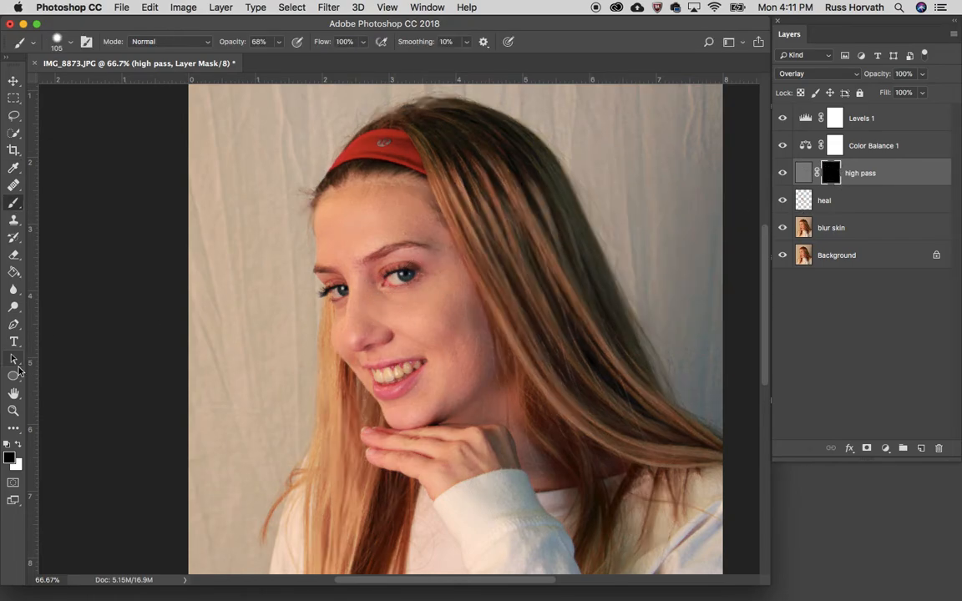
# Paint white over both eyes on the high pass mask to bring their sharpening back.
pyautogui.press('x')
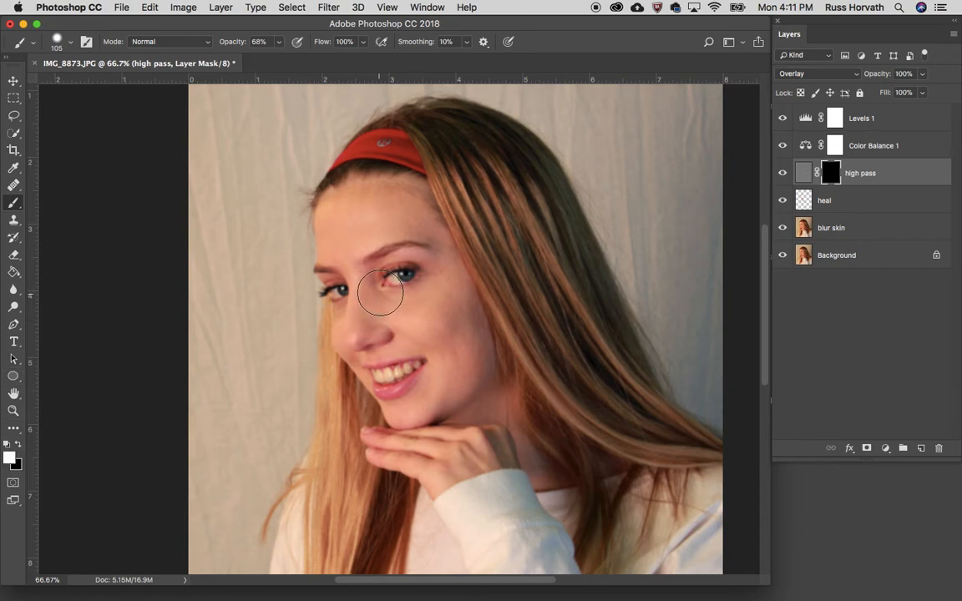
pyautogui.moveTo(390, 278); pyautogui.dragTo(411, 274)
pyautogui.moveTo(345, 292); pyautogui.dragTo(325, 285)
# Reduce the brush to 15 px and paint white over the teeth and lips on the high pass mask.
pyautogui.press('super+plus')
pyautogui.press('super+plus')
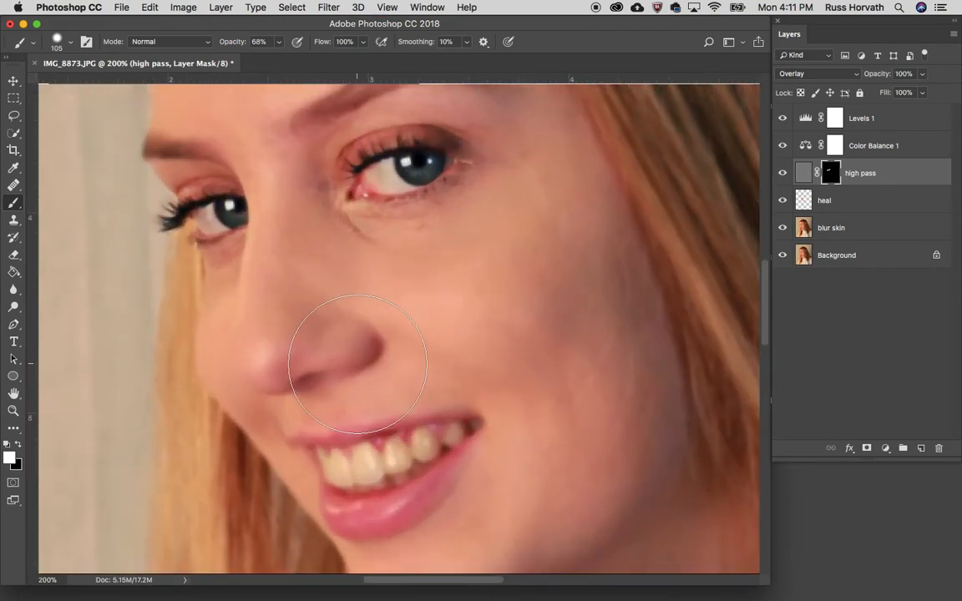
pyautogui.press('[')
pyautogui.press('[')
pyautogui.press('[')
pyautogui.press('[')
pyautogui.press('[')
pyautogui.press('[')
pyautogui.press('[')
pyautogui.press('[')
pyautogui.press('[')
pyautogui.press('[')
pyautogui.press('[')
pyautogui.press('[')
pyautogui.press('[')
pyautogui.moveTo(337, 464)
pyautogui.mouseDown()
pyautogui.moveTo(371, 459)
pyautogui.moveTo(318, 468)
pyautogui.moveTo(365, 481)
pyautogui.moveTo(399, 467)
pyautogui.moveTo(388, 452)
pyautogui.moveTo(399, 474)
pyautogui.moveTo(432, 445)
pyautogui.moveTo(413, 456)
pyautogui.moveTo(457, 438)
pyautogui.moveTo(396, 442)
pyautogui.moveTo(423, 426)
pyautogui.moveTo(297, 441)
pyautogui.moveTo(464, 423)
pyautogui.mouseUp()
pyautogui.moveTo(439, 471)
pyautogui.mouseDown()
pyautogui.moveTo(376, 498)
pyautogui.moveTo(331, 499)
pyautogui.moveTo(377, 511)
pyautogui.moveTo(428, 483)
pyautogui.moveTo(401, 511)
pyautogui.moveTo(353, 522)
pyautogui.moveTo(412, 518)
pyautogui.moveTo(484, 427)
pyautogui.moveTo(402, 510)
pyautogui.moveTo(368, 521)
pyautogui.moveTo(347, 523)
pyautogui.moveTo(332, 509)
pyautogui.moveTo(320, 463)
pyautogui.moveTo(498, 423)
pyautogui.moveTo(441, 409)
pyautogui.mouseUp()
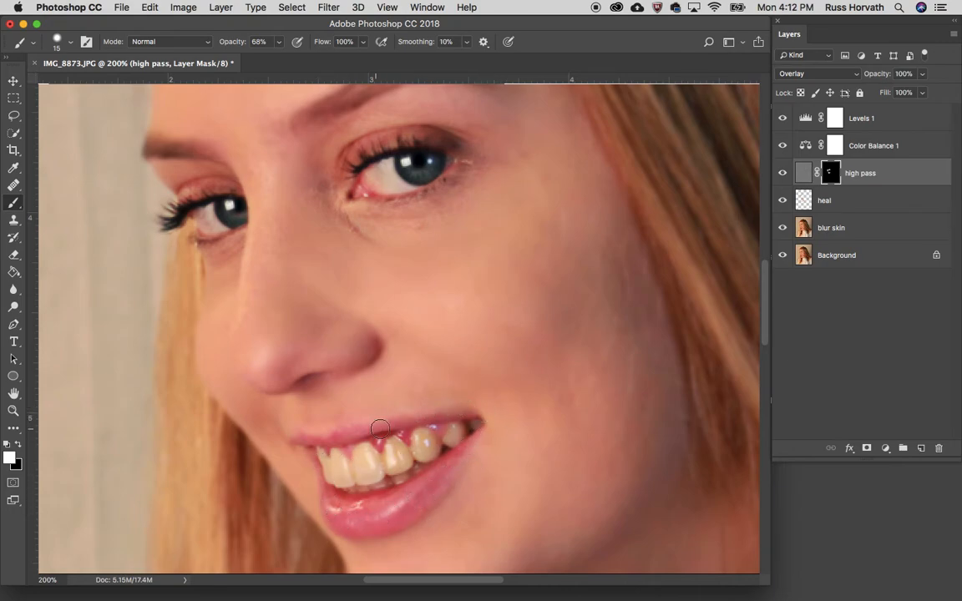
# Enlarge the brush to 50 px and paint white along the hair strands on the high pass mask.
pyautogui.scroll(2, 522, 442)
pyautogui.scroll(-5, 522, 442)
pyautogui.scroll(5, 523, 444)
pyautogui.hscroll(2, 524, 445)
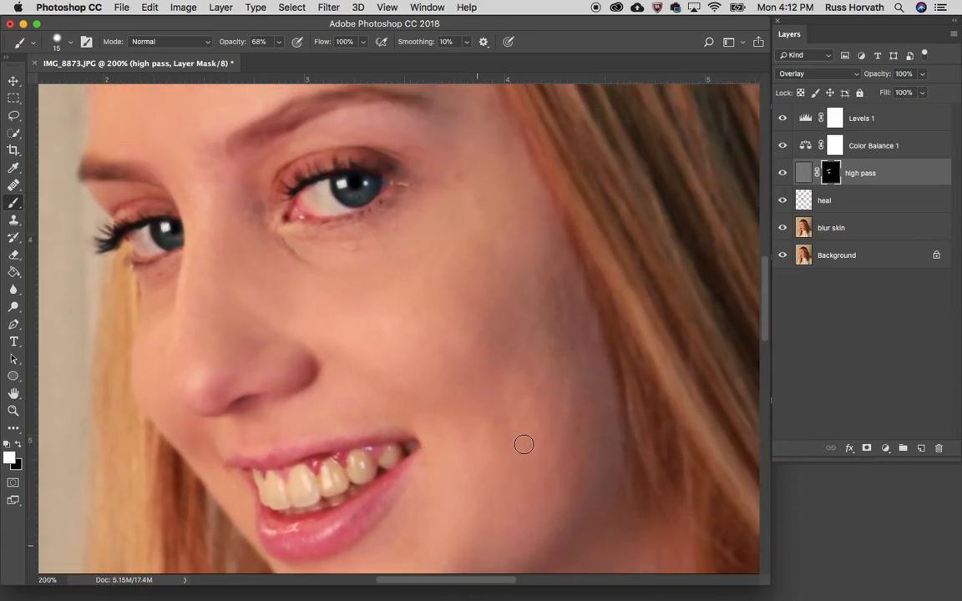
pyautogui.scroll(-5, 523, 445)
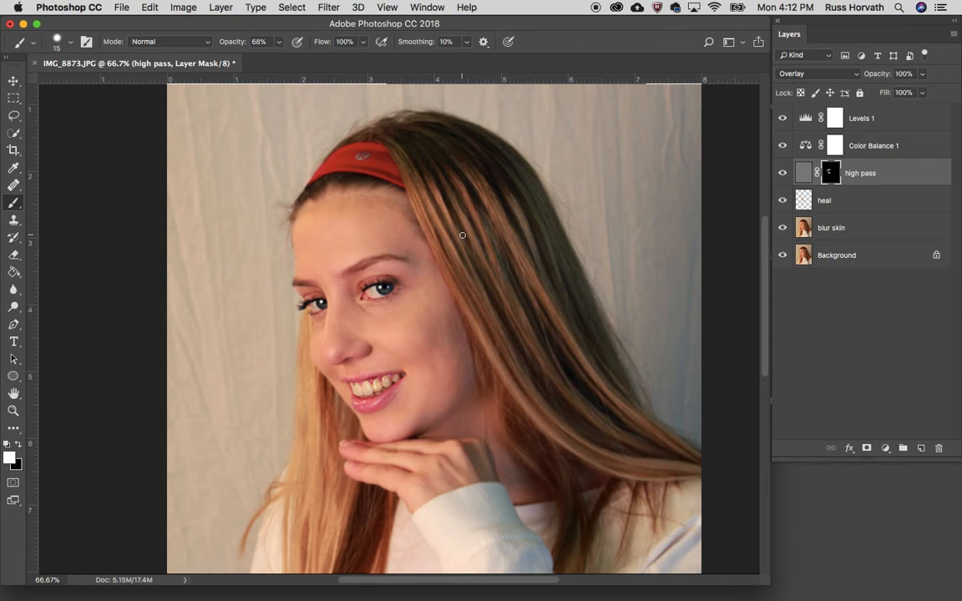
pyautogui.press(']')
pyautogui.press(']')
pyautogui.press(']')
pyautogui.press(']')
pyautogui.moveTo(493, 254)
pyautogui.mouseDown()
pyautogui.moveTo(537, 339)
pyautogui.moveTo(514, 242)
pyautogui.moveTo(529, 242)
pyautogui.moveTo(553, 308)
pyautogui.moveTo(586, 288)
pyautogui.moveTo(597, 350)
pyautogui.mouseUp()
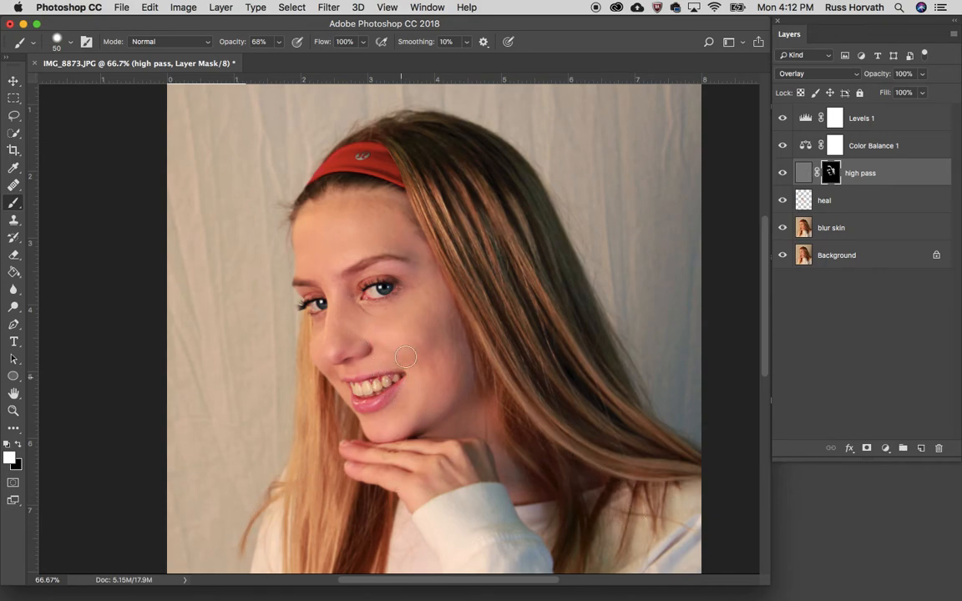
# Compare the edited portrait with the Background layer alone, viewing more of the picture.
pyautogui.keyDown('alt'); pyautogui.click(782, 256); pyautogui.keyUp('alt')
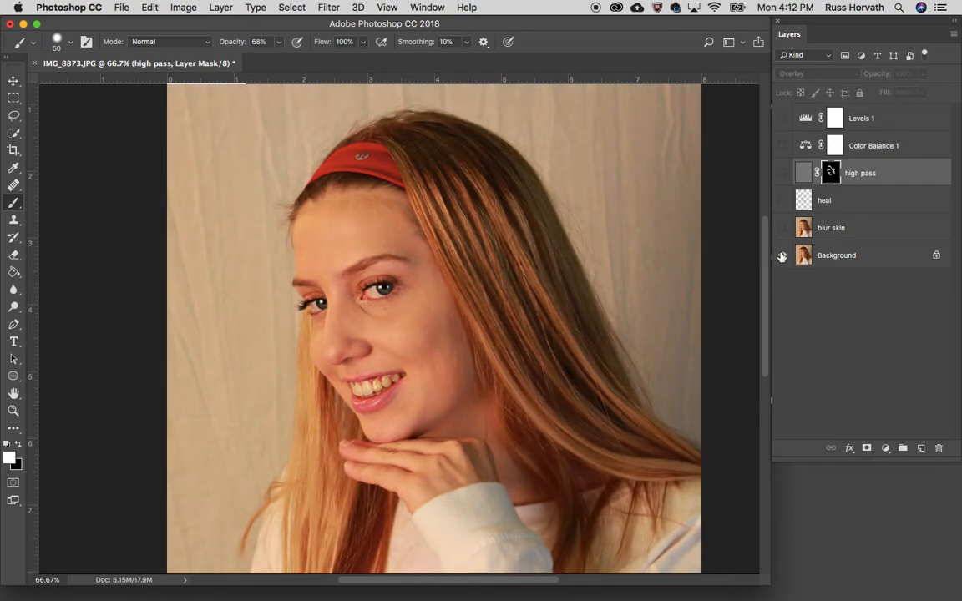
pyautogui.keyDown('alt'); pyautogui.click(782, 256); pyautogui.keyUp('alt')
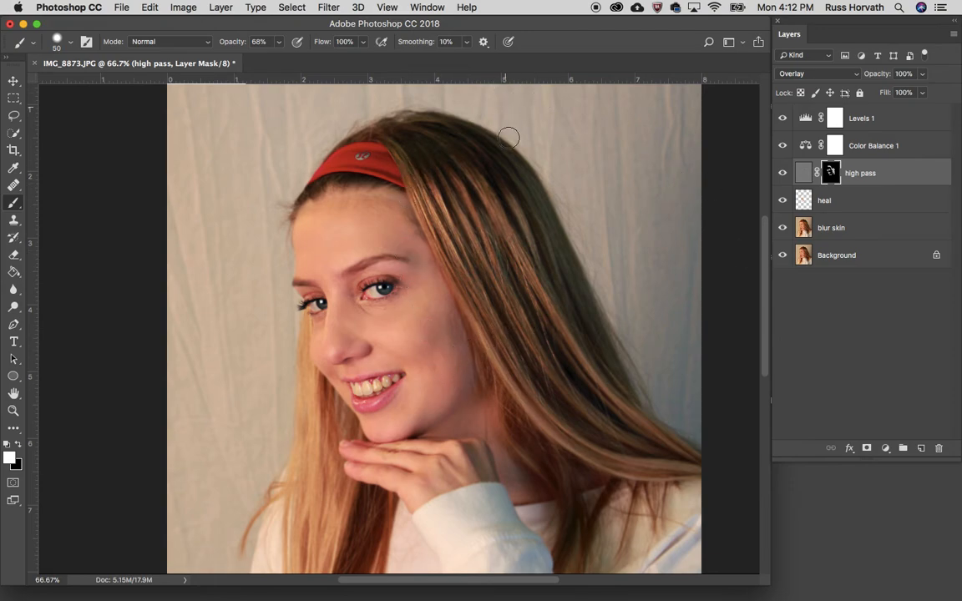
pyautogui.scroll(-1, 509, 142)
pyautogui.press('super+minus')
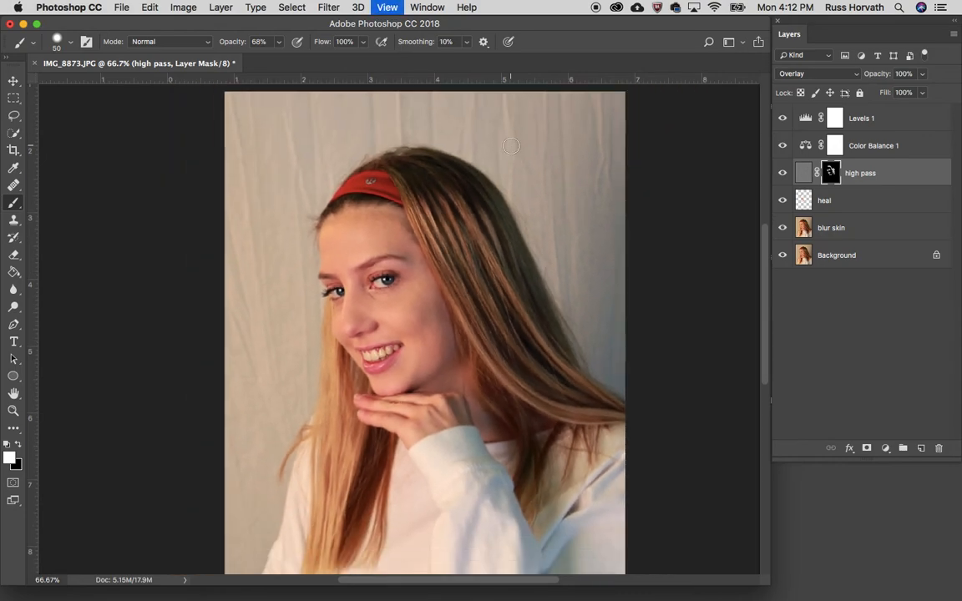
pyautogui.press('super+minus')
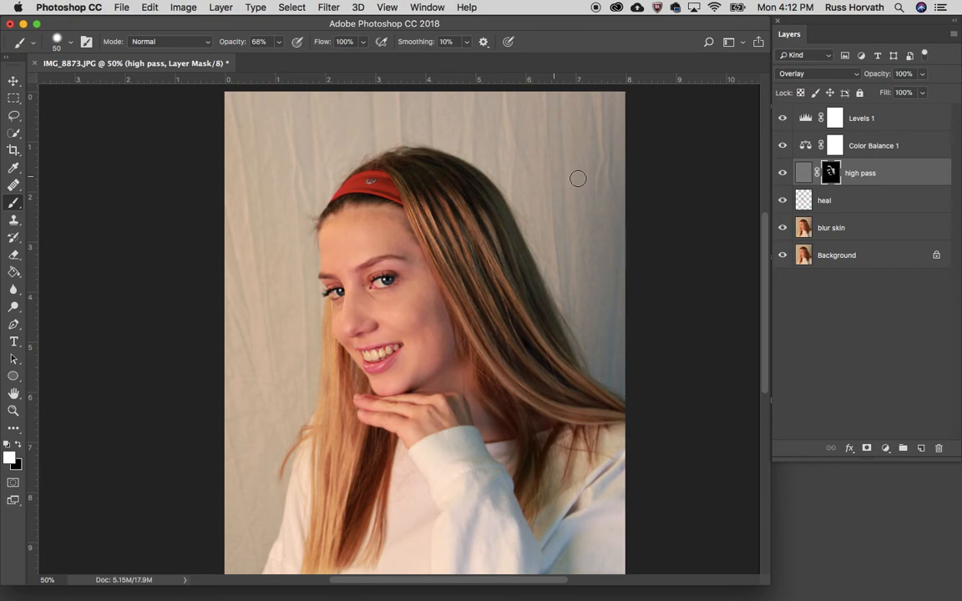
# Duplicate the Background layer as "background blur" and move the copy directly above the high pass layer.
pyautogui.click(854, 260)
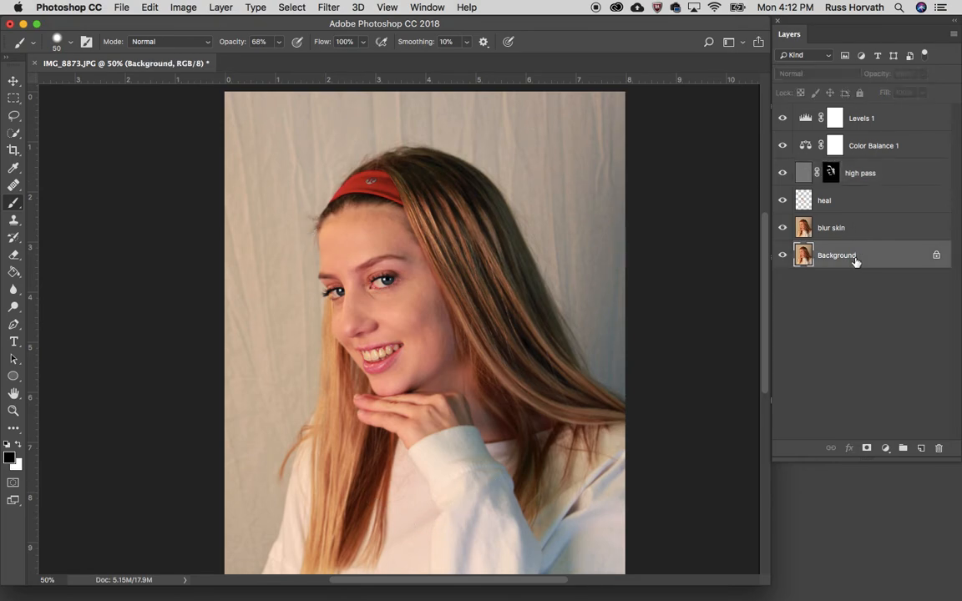
pyautogui.rightClick(854, 260)
pyautogui.click(808, 285)
pyautogui.write('background blur')
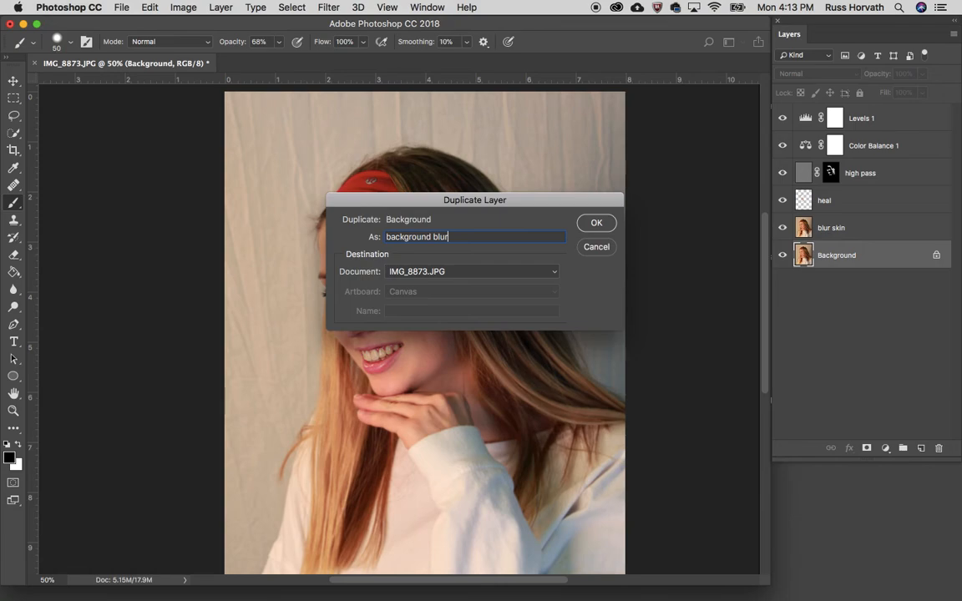
pyautogui.press('Return')
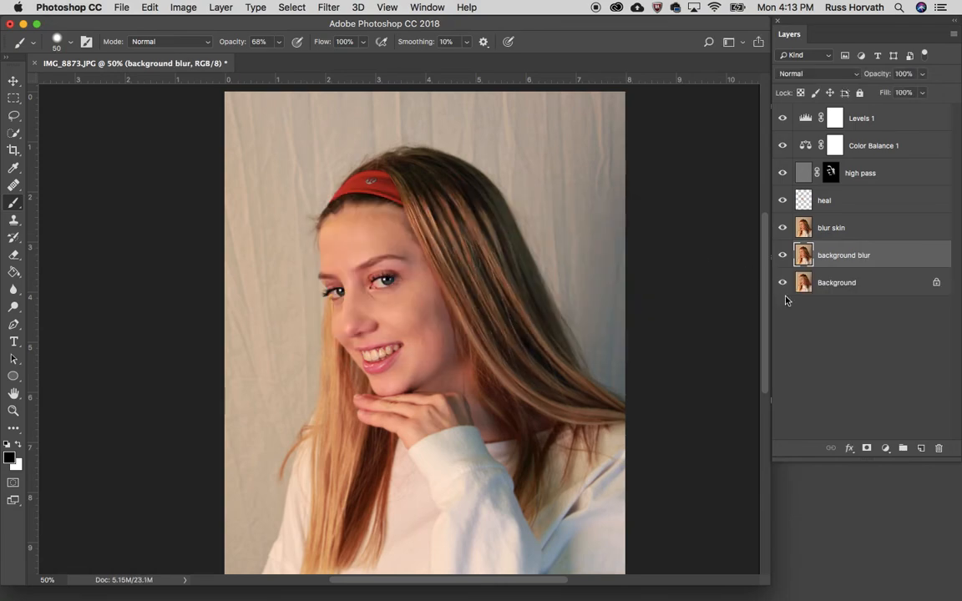
pyautogui.moveTo(848, 259)
pyautogui.mouseDown()
pyautogui.moveTo(842, 151)
pyautogui.moveTo(842, 196)
pyautogui.moveTo(843, 167)
pyautogui.mouseUp()
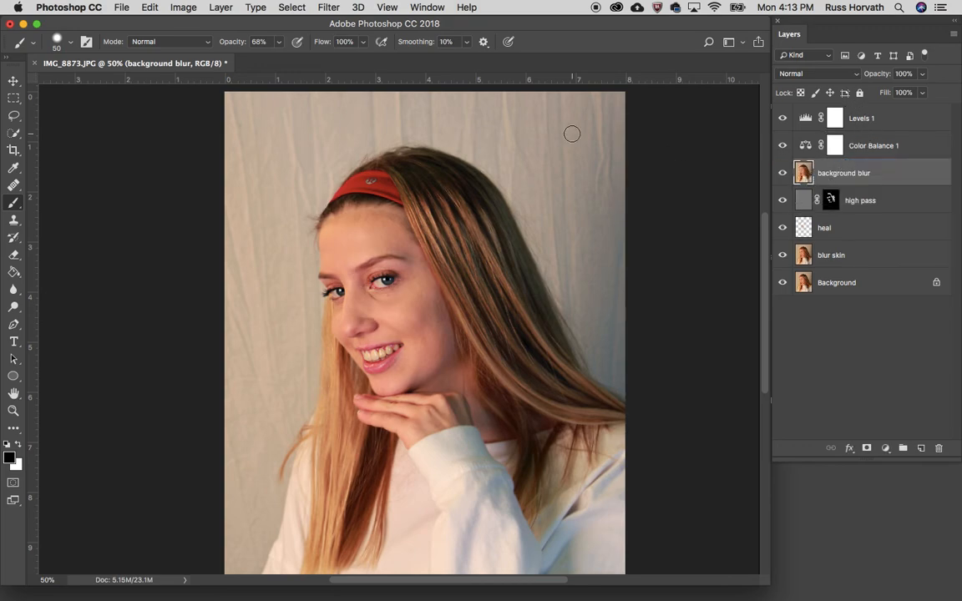
# Apply a Gaussian Blur with a radius of 9.5 pixels to the background blur layer.
pyautogui.click(328, 7)
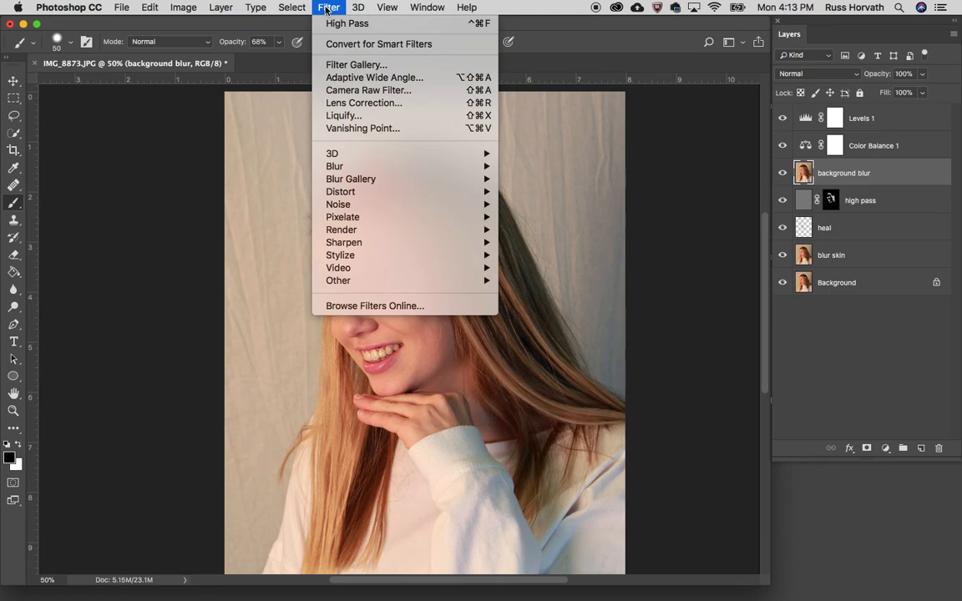
pyautogui.moveTo(324, 165)
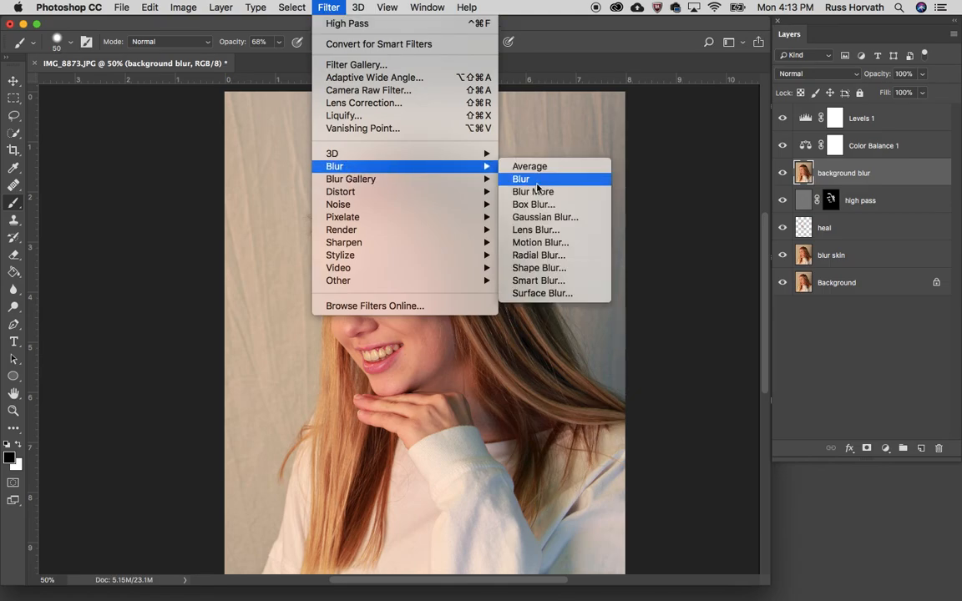
pyautogui.click(541, 217)
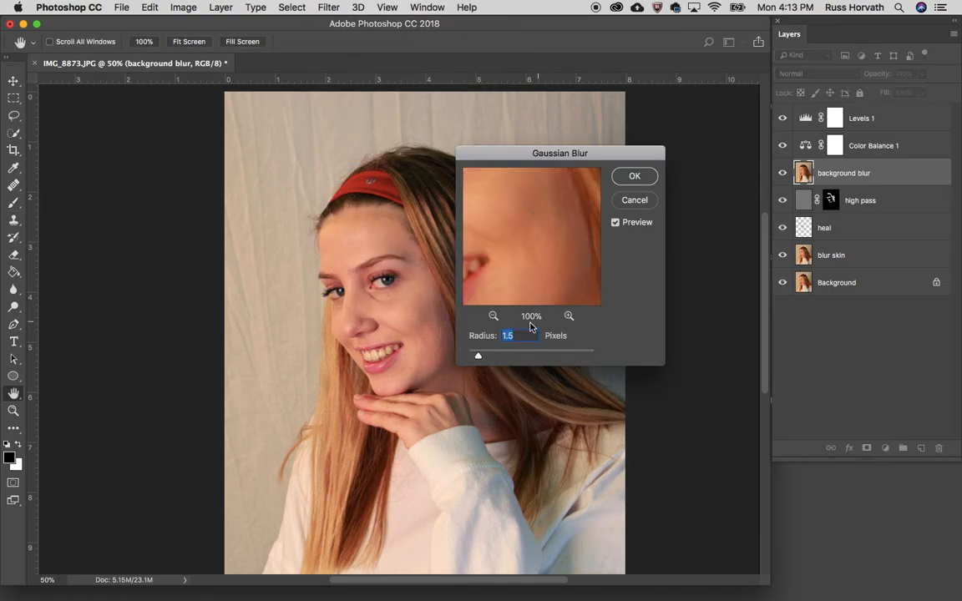
pyautogui.moveTo(499, 358); pyautogui.dragTo(517, 356)
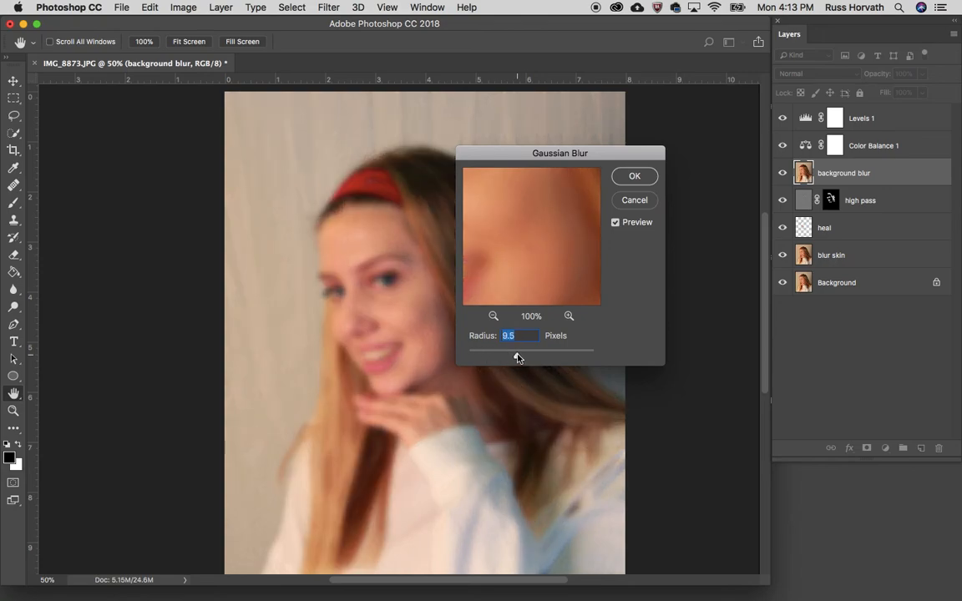
pyautogui.click(633, 178)
# Add a layer mask to the background blur layer and set up a black 500 px brush at 30% opacity.
pyautogui.press('b')
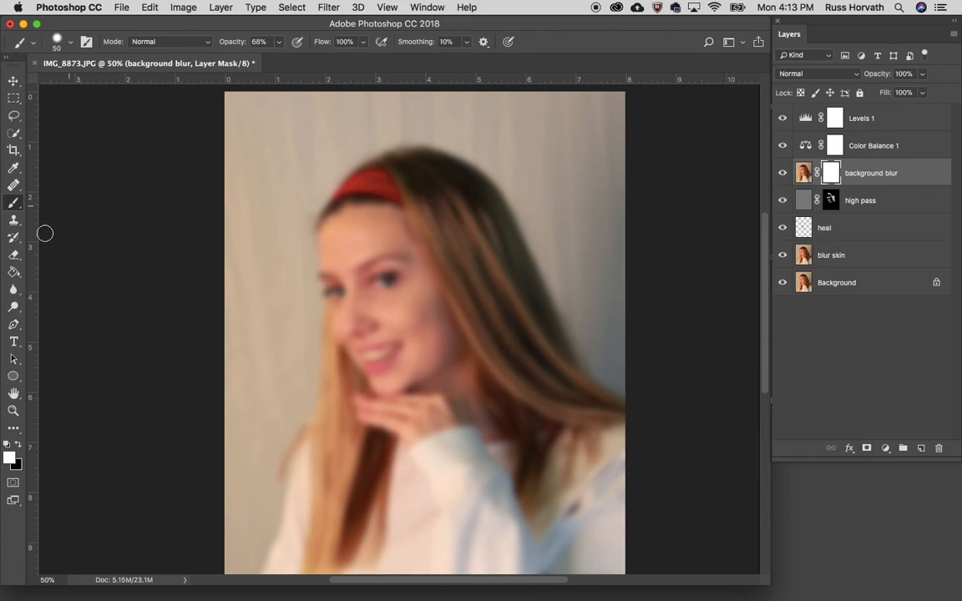
pyautogui.click(18, 445)
pyautogui.press(']')
pyautogui.press(']')
pyautogui.press(']')
pyautogui.press(']')
pyautogui.press(']')
pyautogui.press(']')
pyautogui.press(']')
pyautogui.press(']')
pyautogui.press(']')
pyautogui.press(']')
pyautogui.press(']')
pyautogui.press(']')
pyautogui.press(']')
pyautogui.press(']')
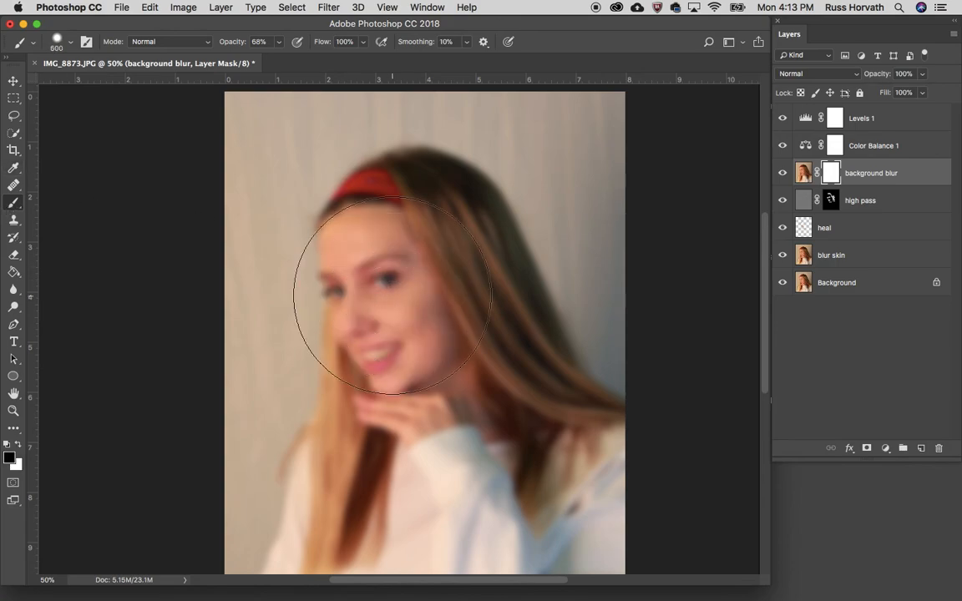
pyautogui.press('[')
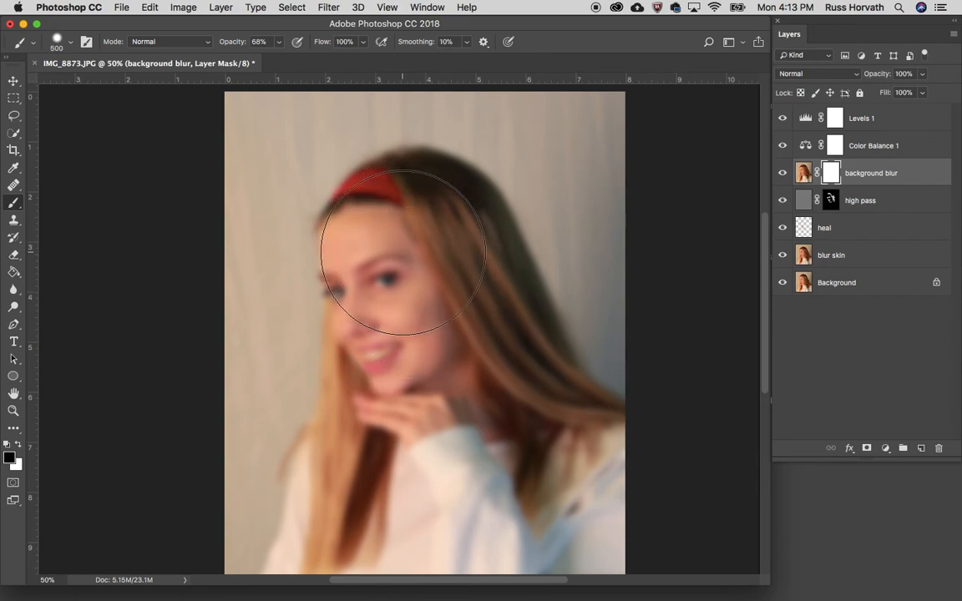
pyautogui.click(279, 42)
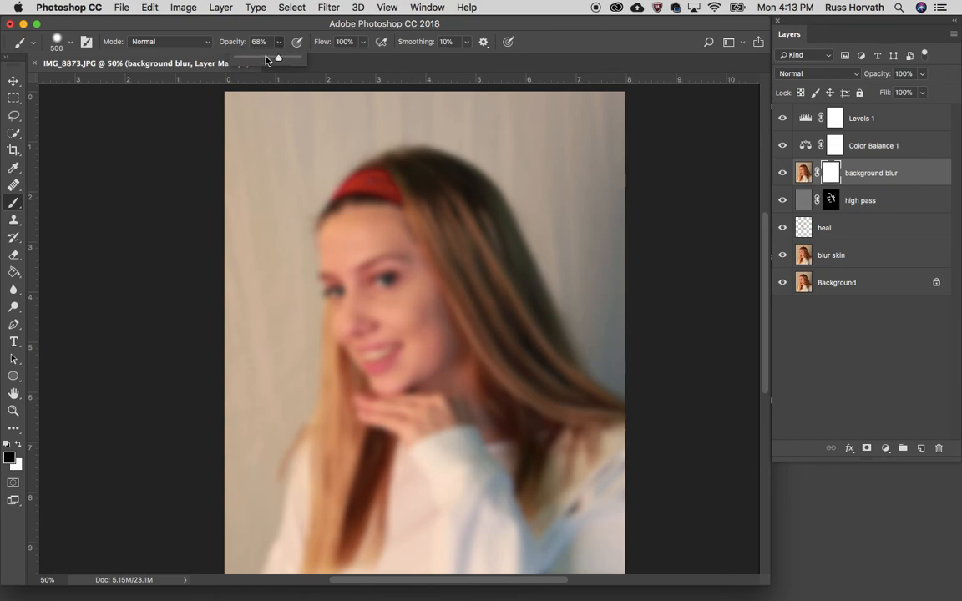
pyautogui.moveTo(281, 59); pyautogui.dragTo(255, 60)
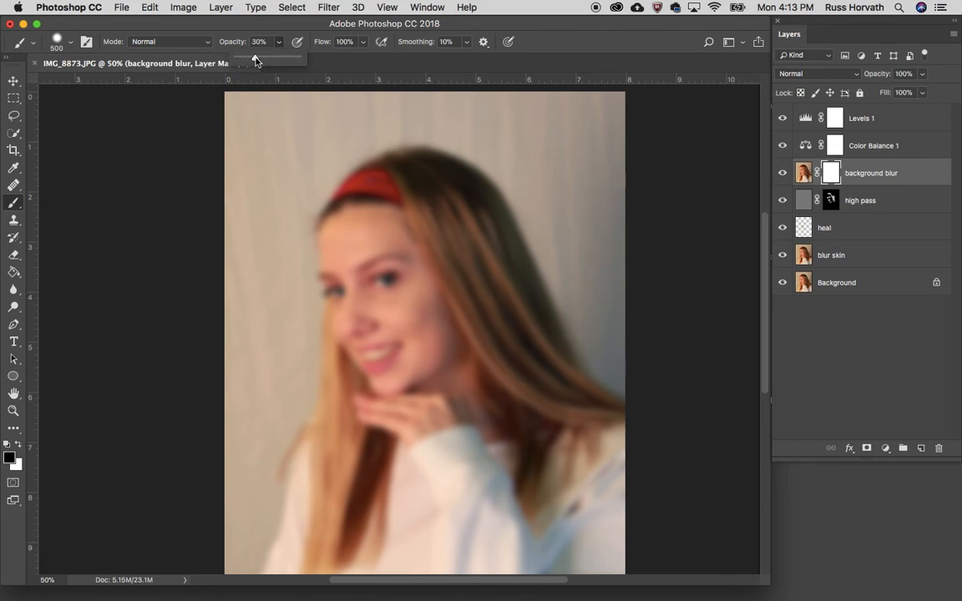
# Paint black over the face, hair and hand on the background blur mask to restore the subject's sharpness.
pyautogui.click(402, 279)
pyautogui.moveTo(402, 279)
pyautogui.mouseDown()
pyautogui.moveTo(383, 285)
pyautogui.moveTo(387, 343)
pyautogui.moveTo(429, 436)
pyautogui.mouseUp()
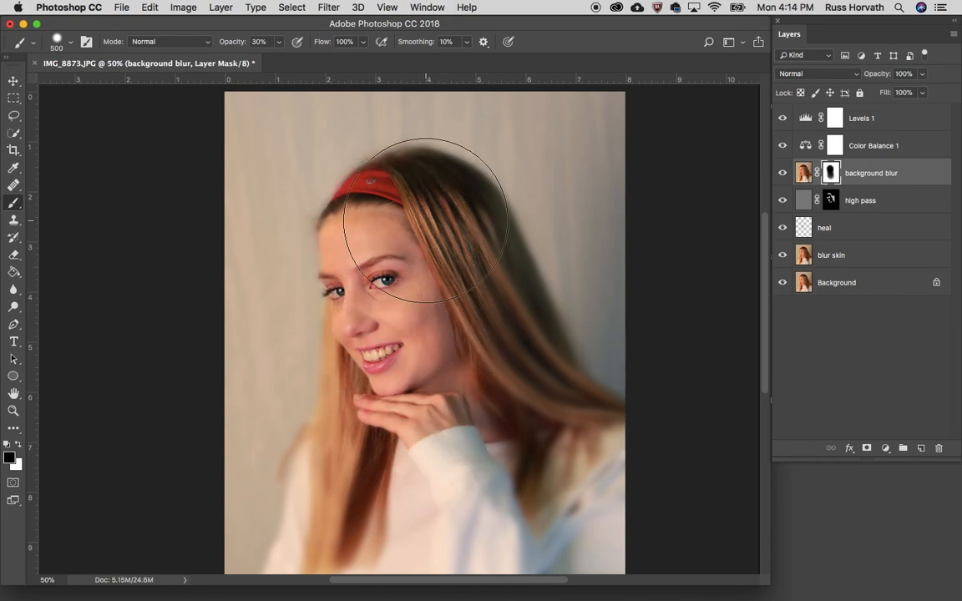
pyautogui.moveTo(513, 364)
pyautogui.mouseDown()
pyautogui.moveTo(534, 420)
pyautogui.moveTo(524, 495)
pyautogui.moveTo(456, 495)
pyautogui.moveTo(386, 478)
pyautogui.moveTo(359, 309)
pyautogui.mouseUp()
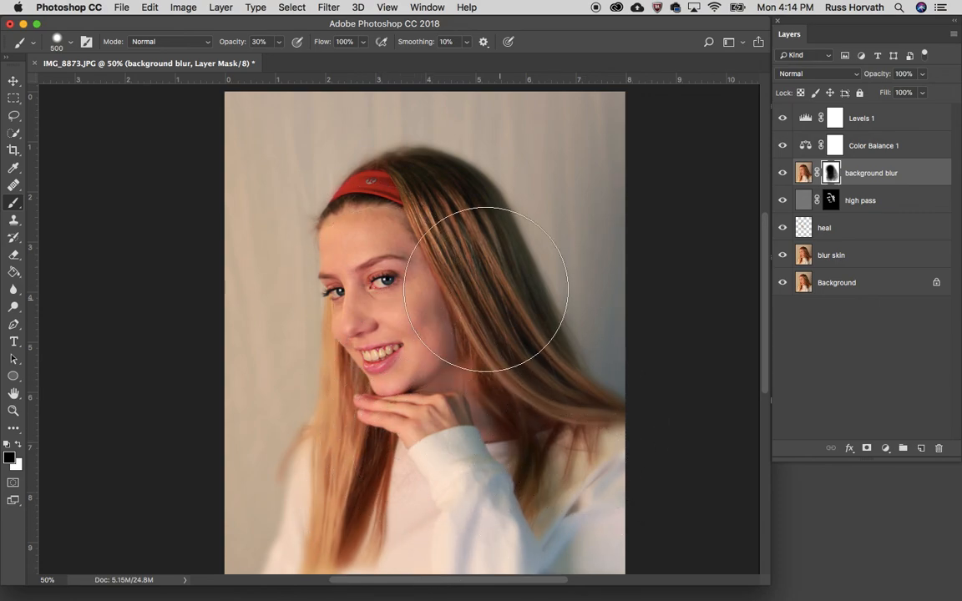
# Compare the finished portrait with the Background layer shown alone, switching the other layers off and on twice.
pyautogui.keyDown('alt'); pyautogui.click(782, 283); pyautogui.keyUp('alt')
pyautogui.keyDown('alt'); pyautogui.click(783, 283); pyautogui.keyUp('alt')
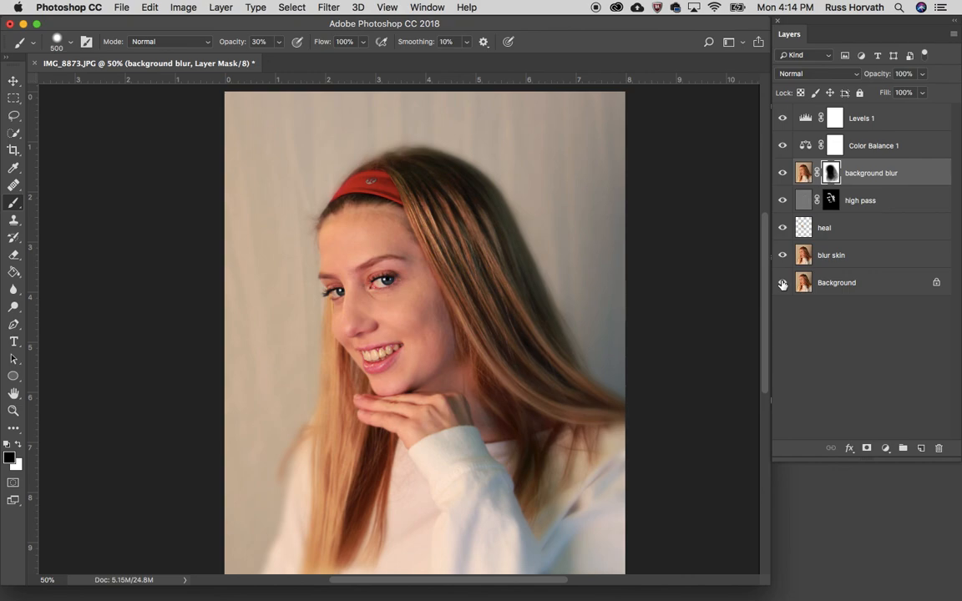
pyautogui.keyDown('alt'); pyautogui.click(782, 284); pyautogui.keyUp('alt')
pyautogui.keyDown('alt'); pyautogui.click(782, 283); pyautogui.keyUp('alt')
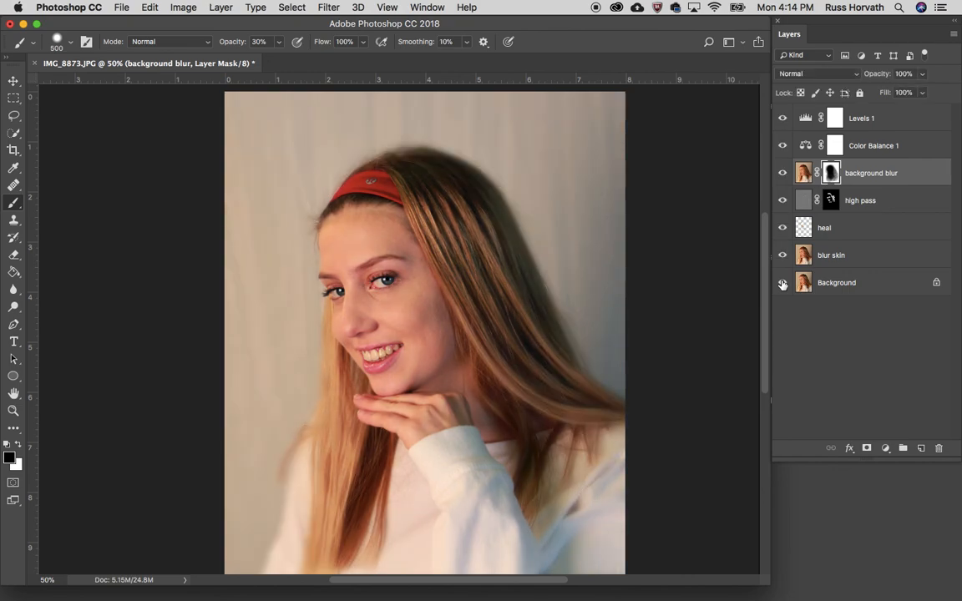